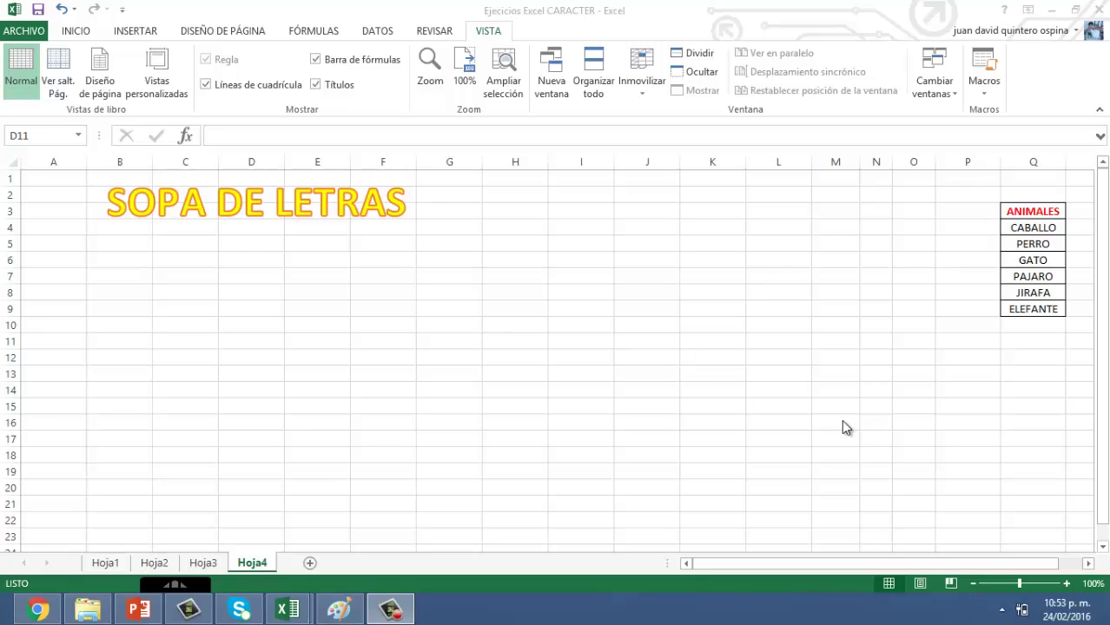
Narrow columns A through O to width 4,86
left_click(976, 214)
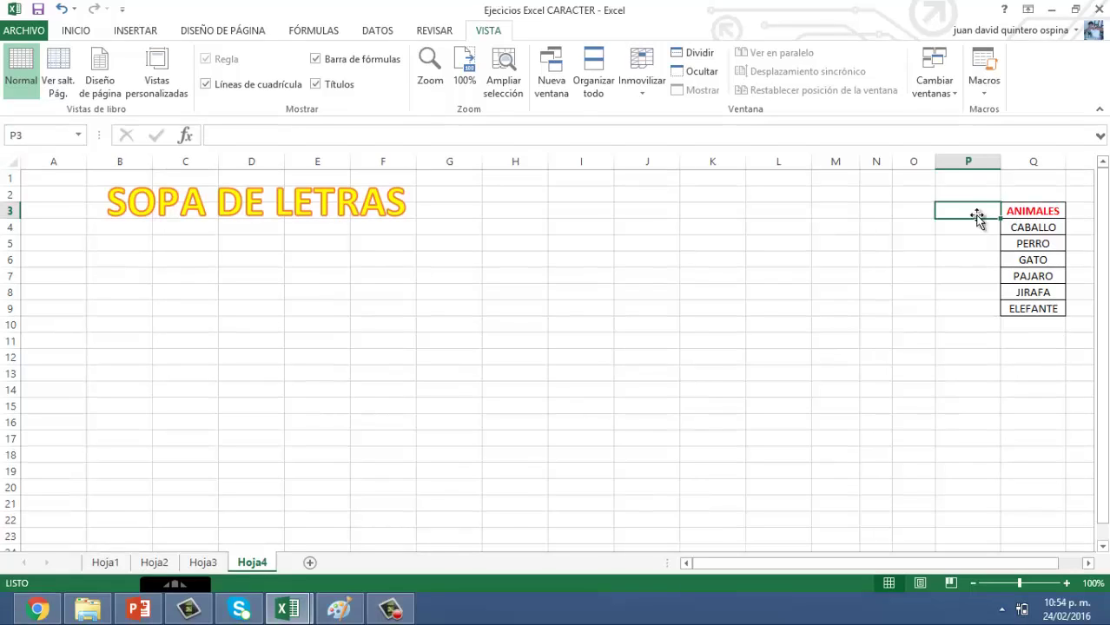
left_click(1018, 216)
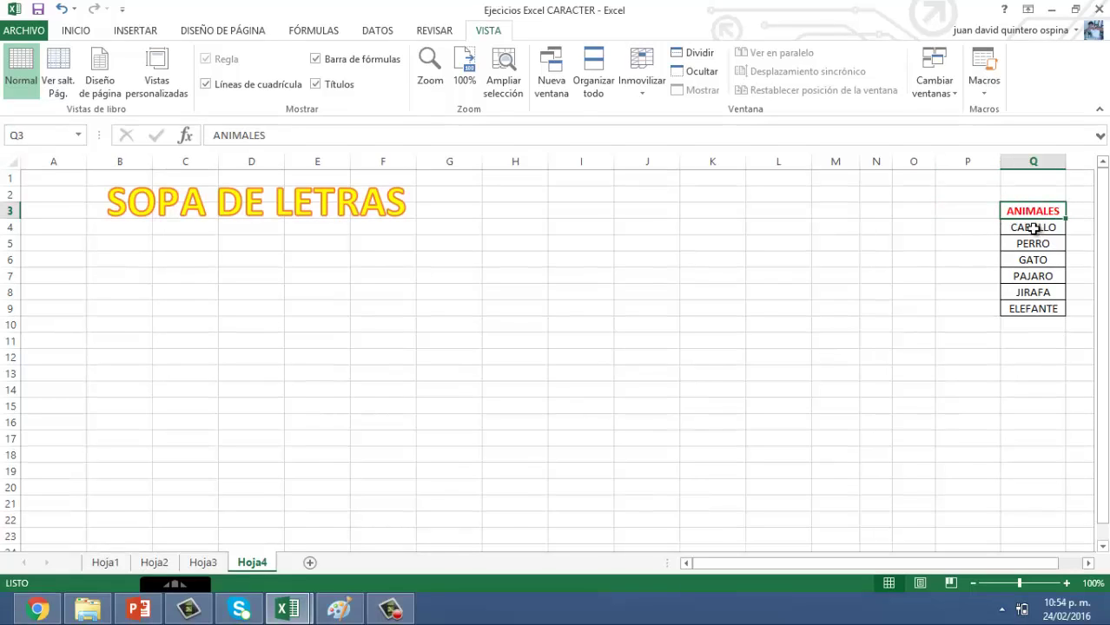
left_click(1033, 228)
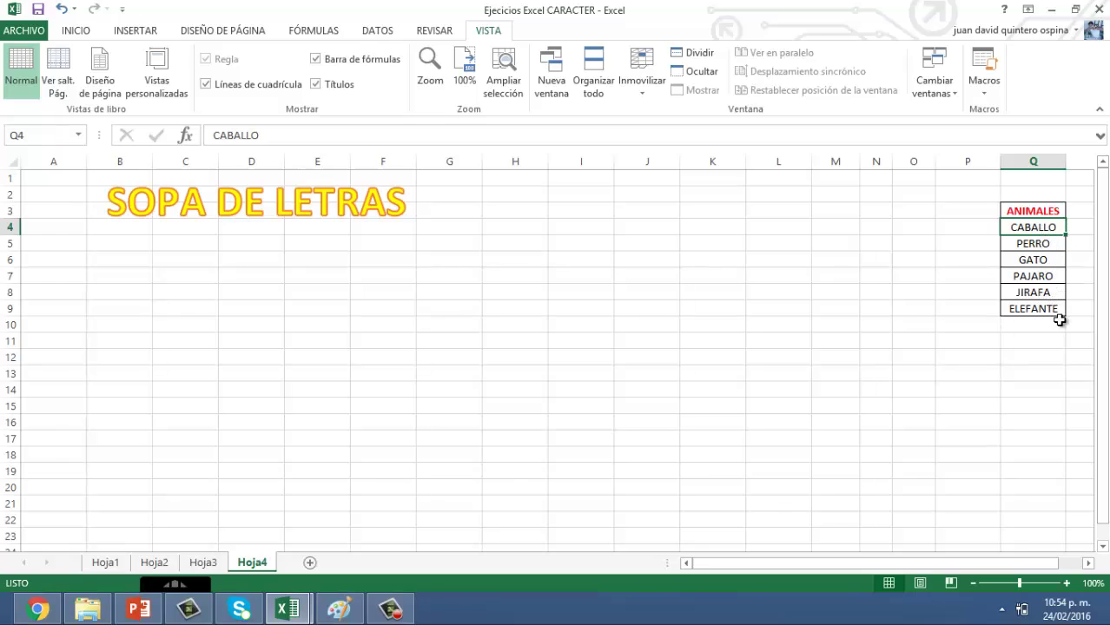
left_click(797, 376)
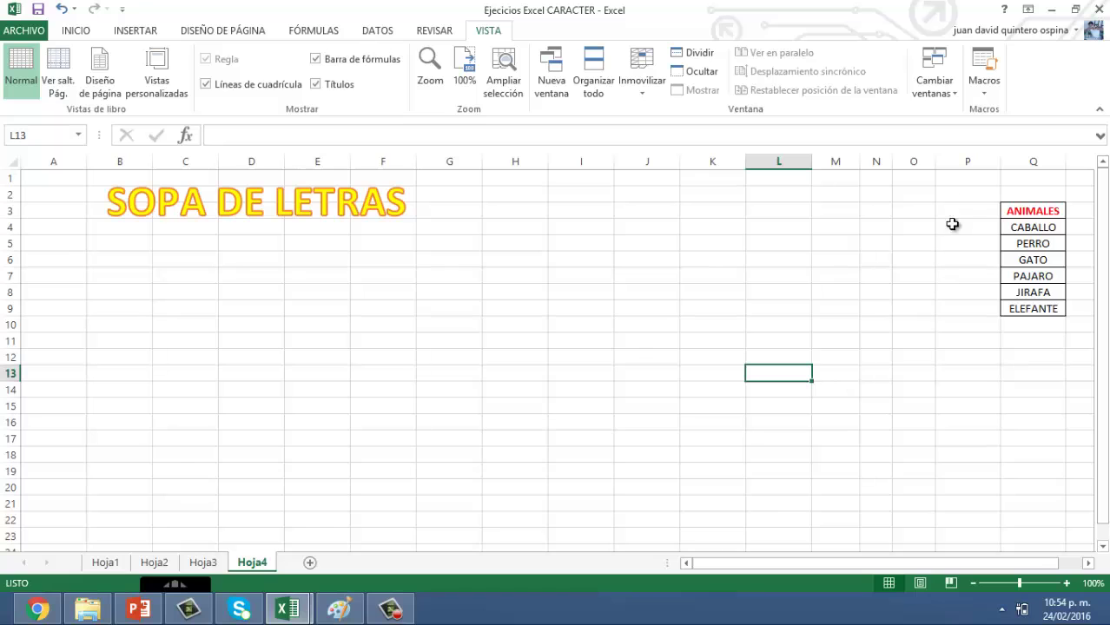
left_click_drag(919, 161, 40, 191)
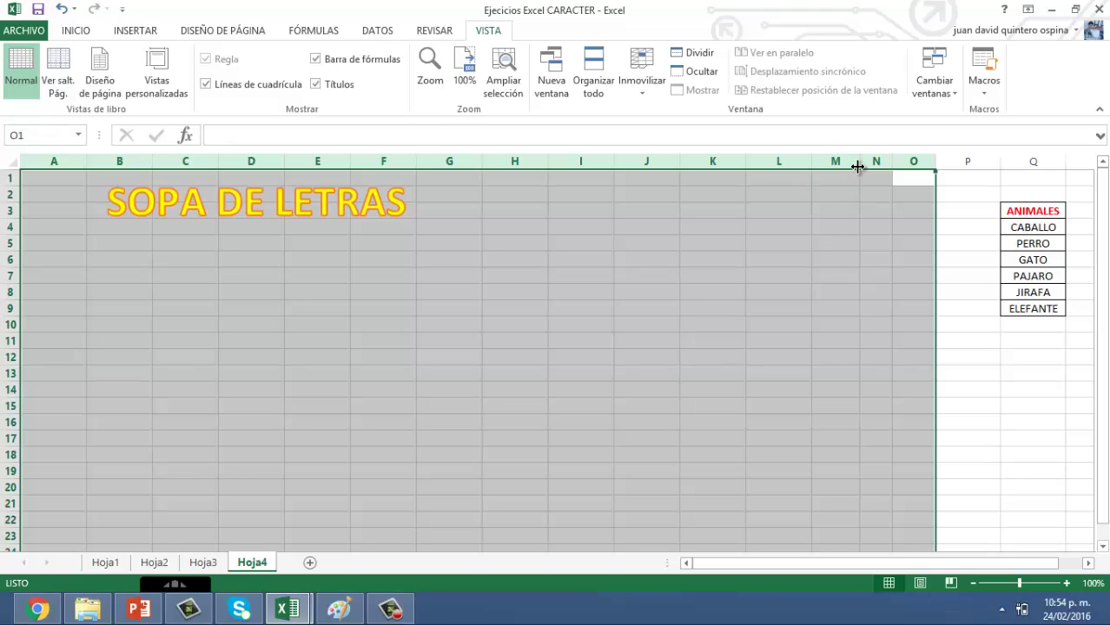
left_click_drag(859, 166, 839, 166)
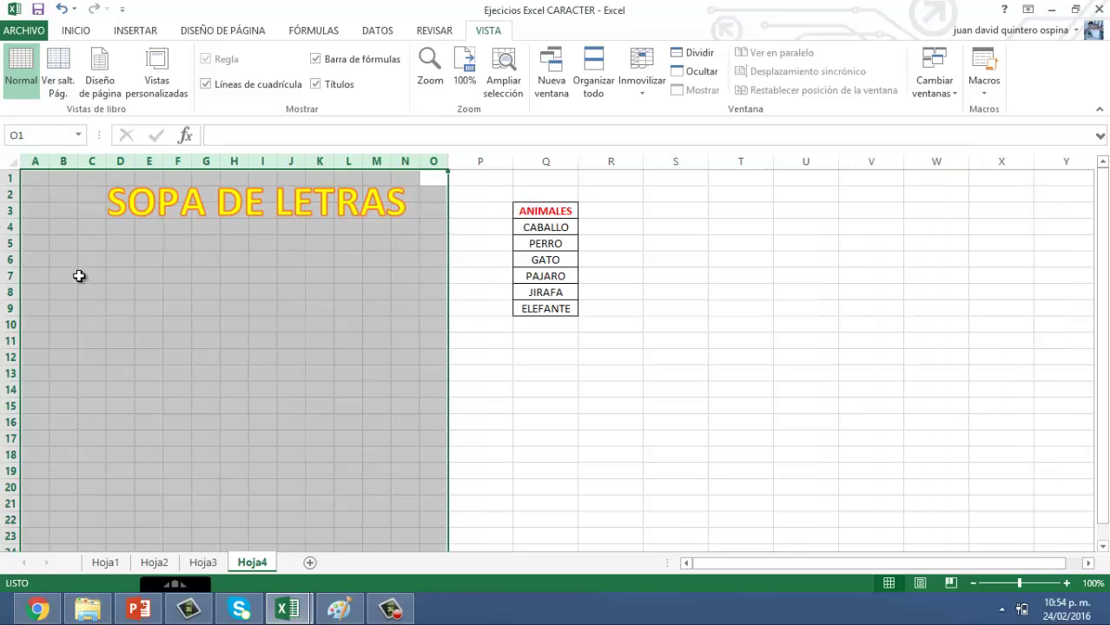
Apply all borders to A5:O22 to form the 15-by-18 letter grid
left_click(428, 244)
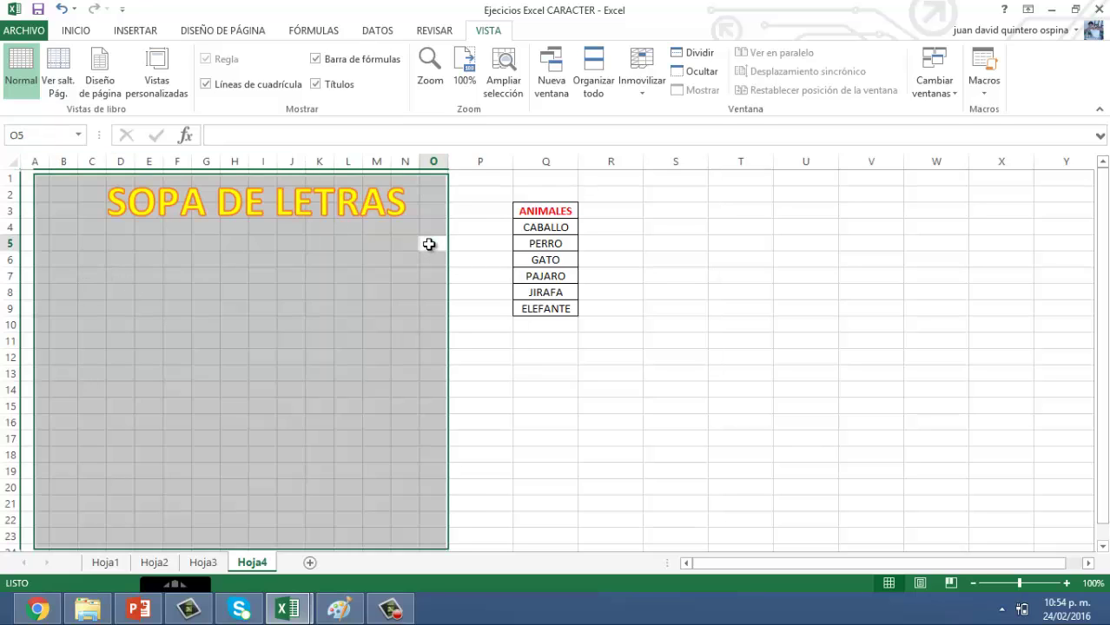
left_click_drag(429, 244, 29, 525)
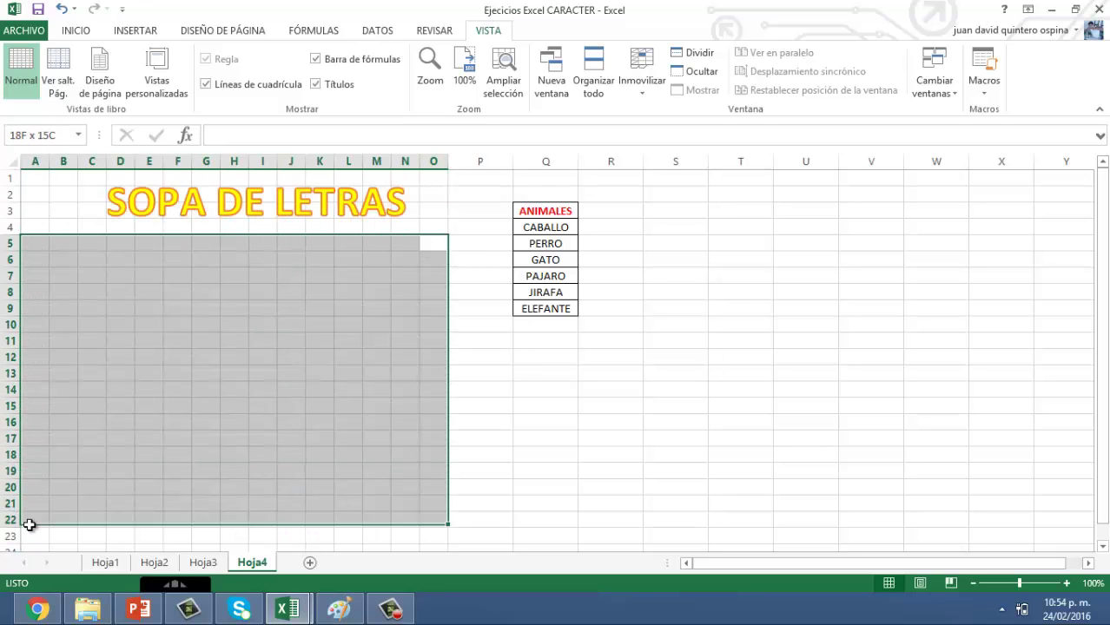
left_click(94, 32)
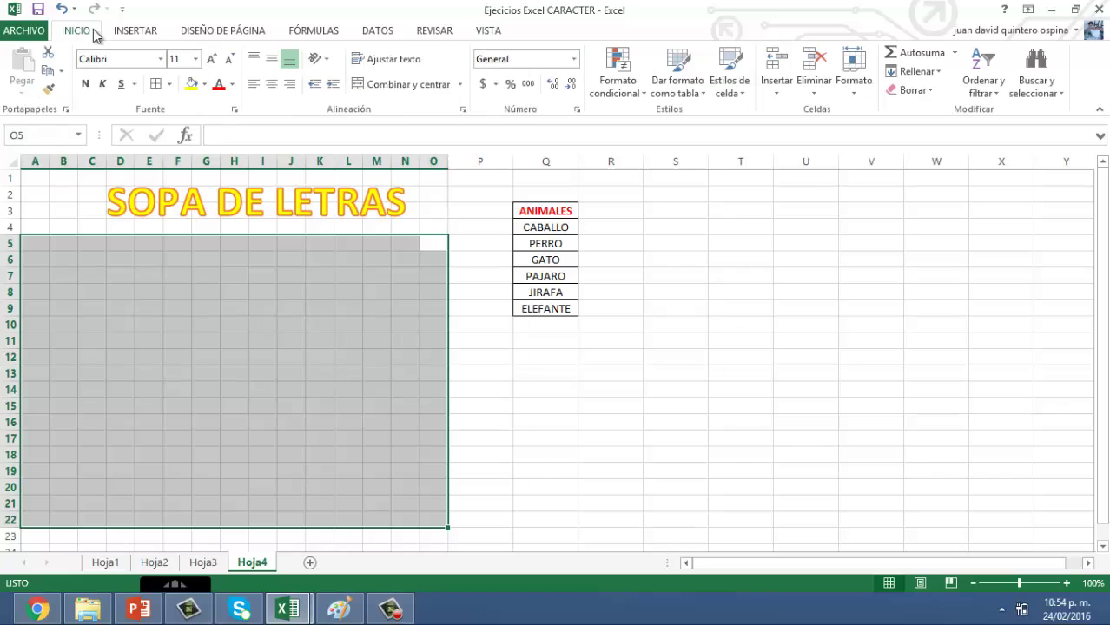
left_click(157, 84)
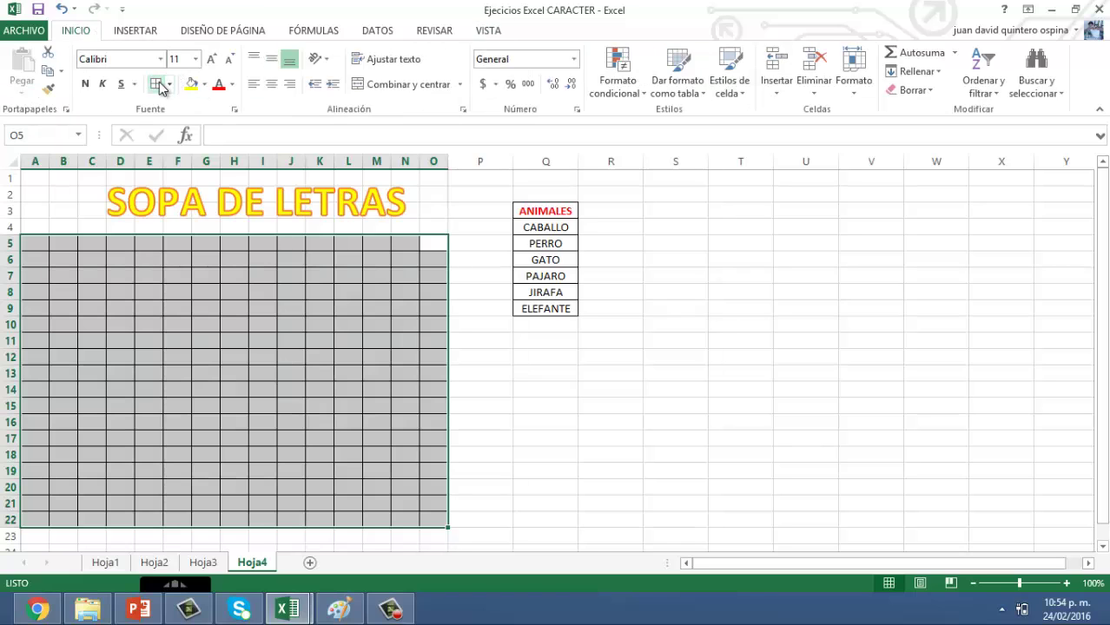
left_click(396, 311)
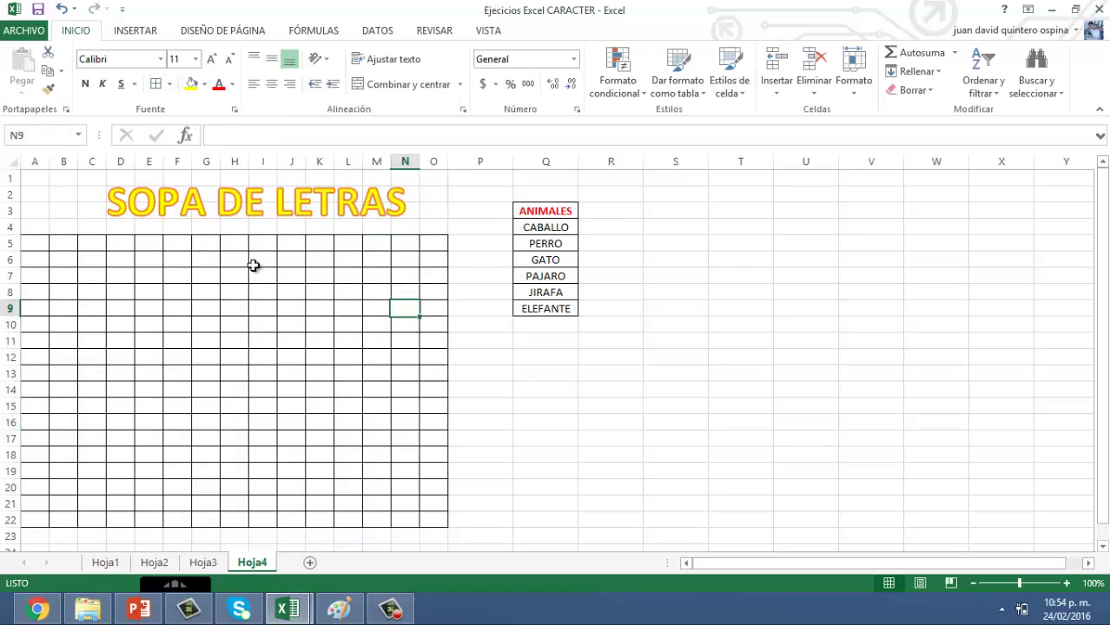
left_click(33, 192)
Turn off Líneas de cuadrícula on the Vista tab and select cell A5
left_click(486, 32)
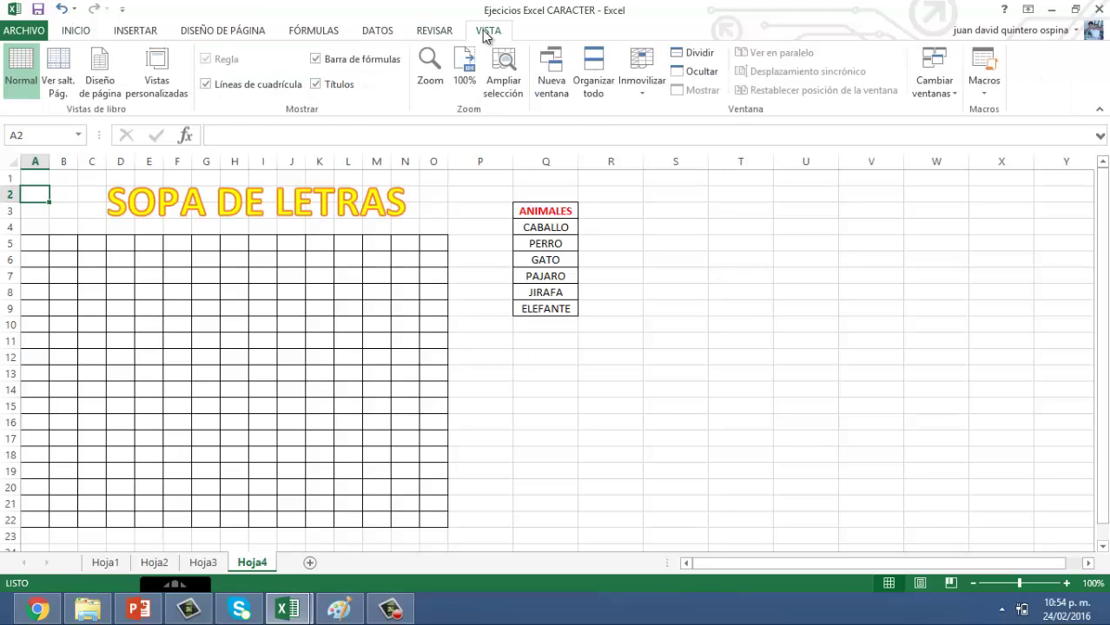
left_click(207, 84)
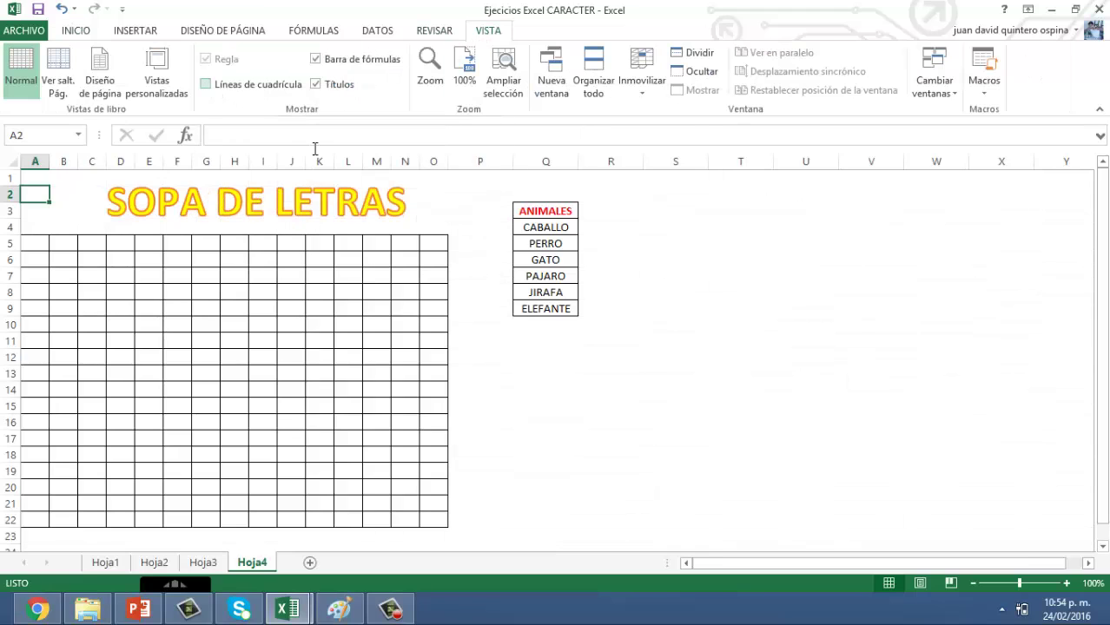
left_click(507, 391)
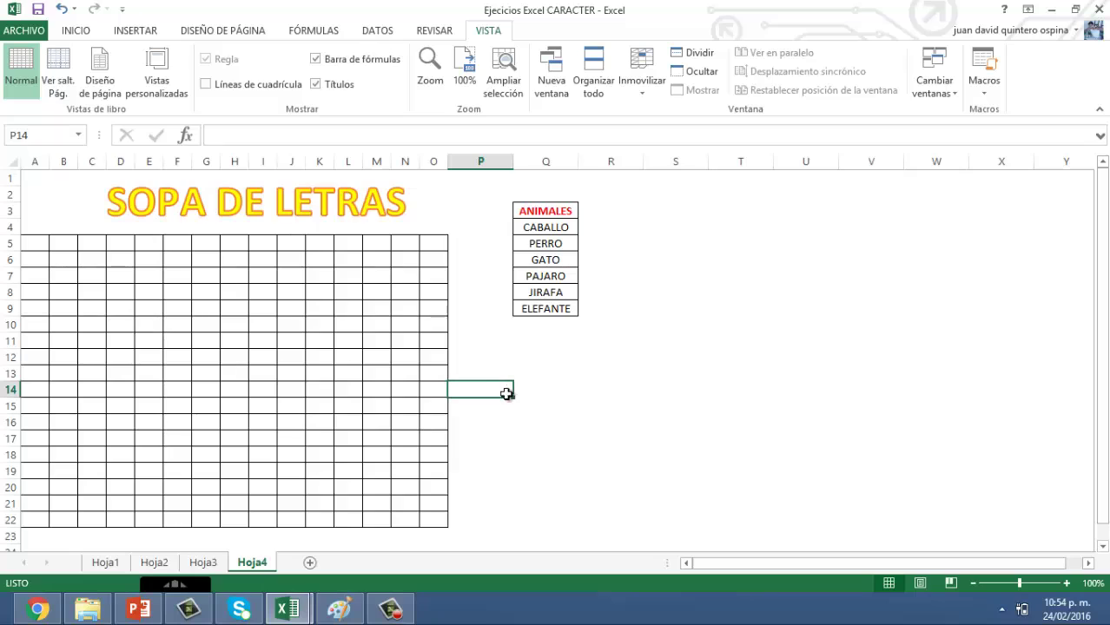
left_click(38, 243)
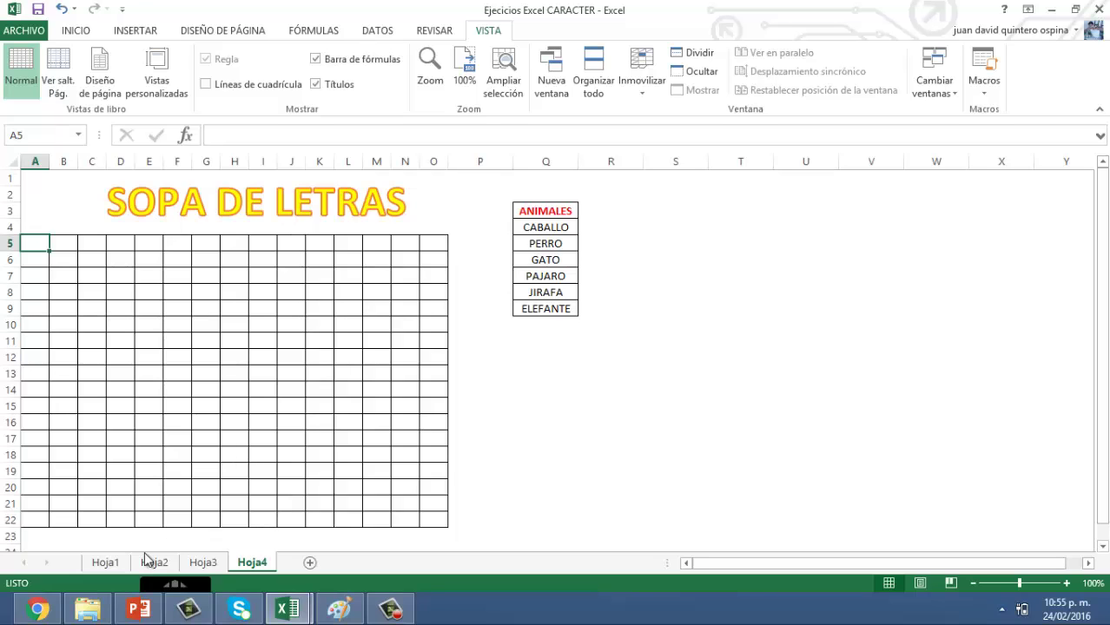
left_click(153, 563)
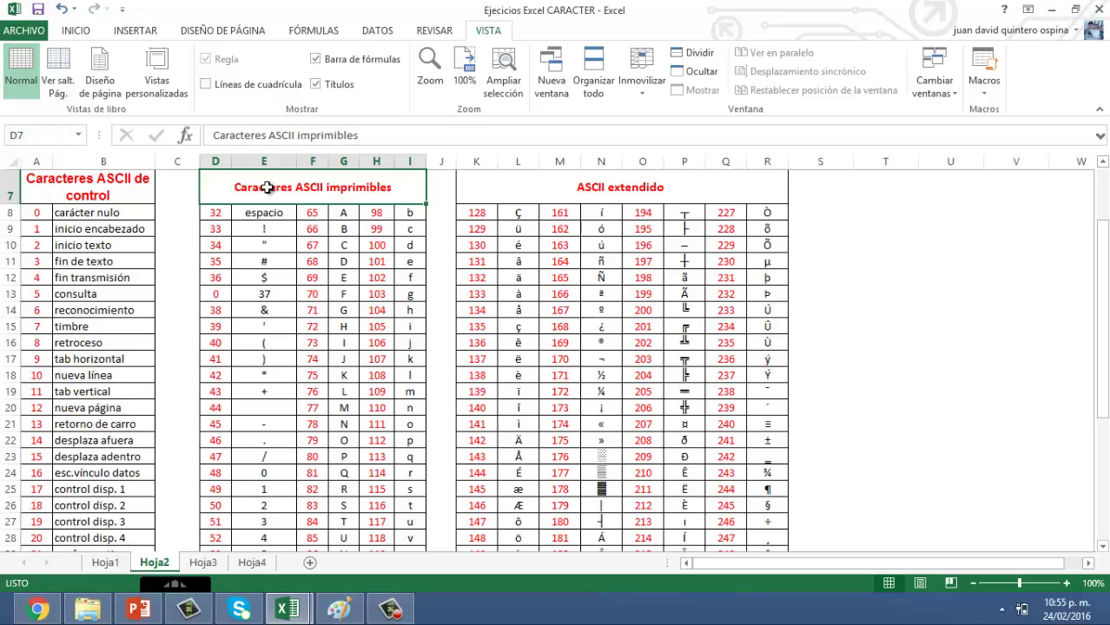
left_click(132, 228)
left_click(265, 198)
left_click(314, 213)
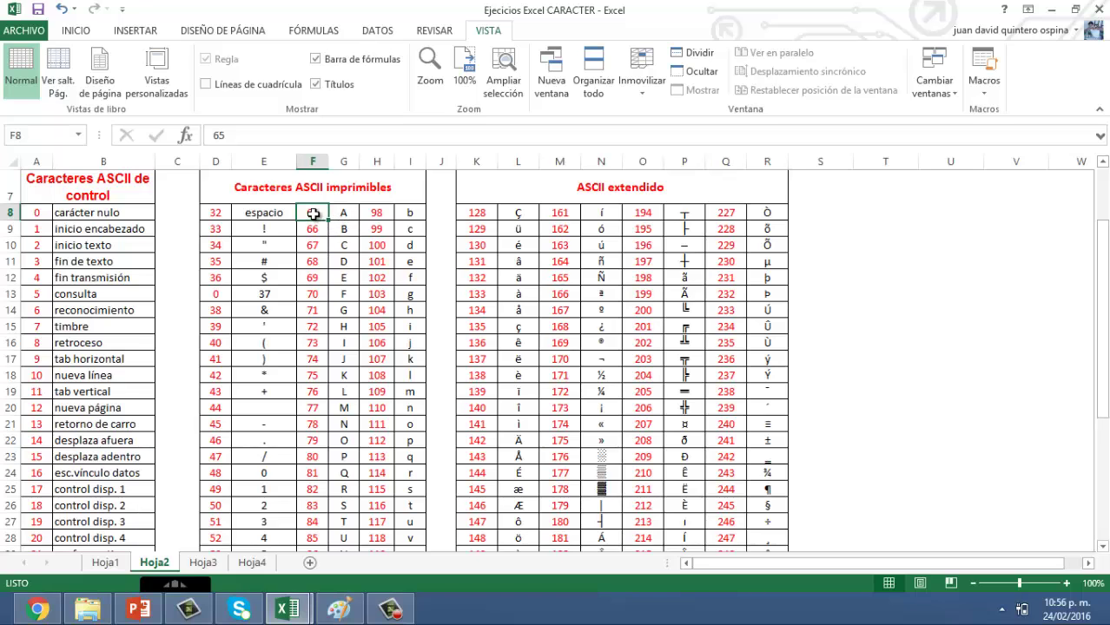
scroll(313, 212, "down", 3)
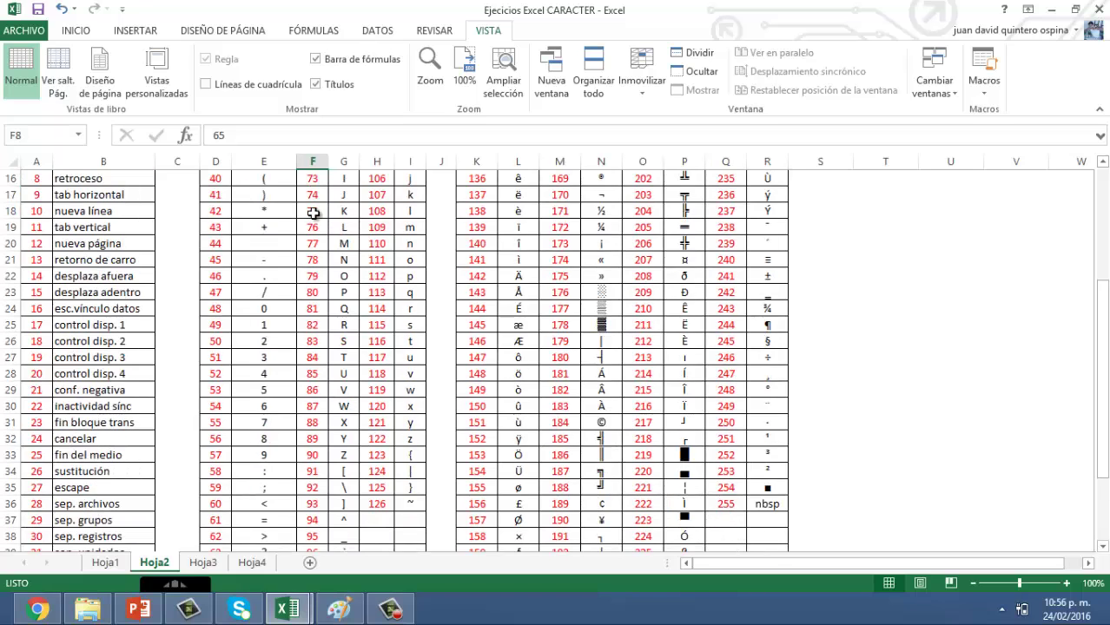
left_click(321, 459)
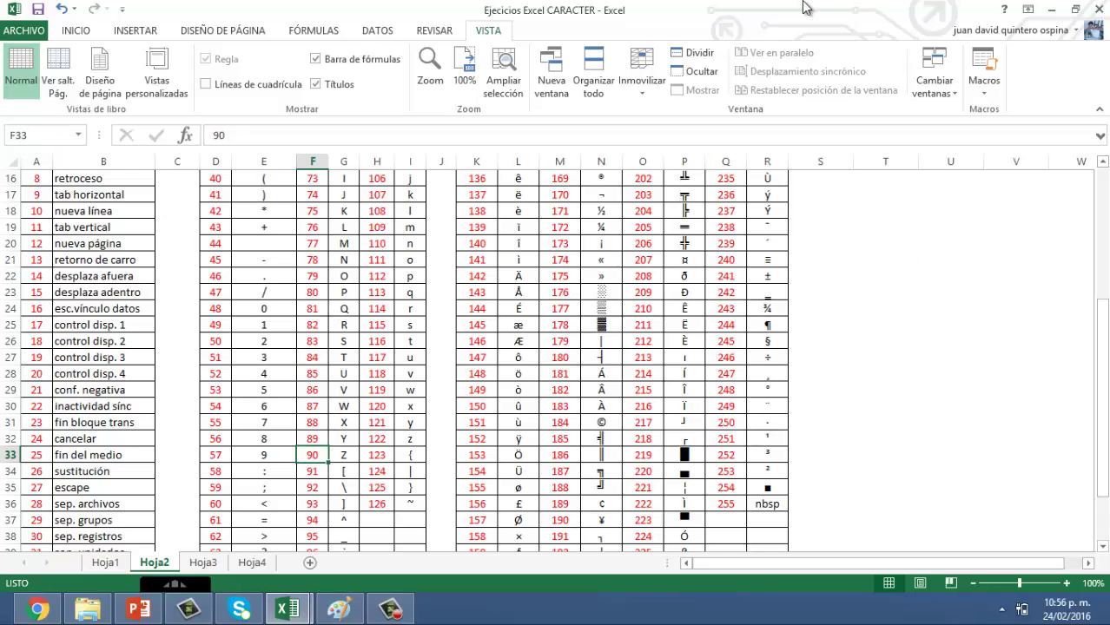
scroll(608, 48, "up", 1)
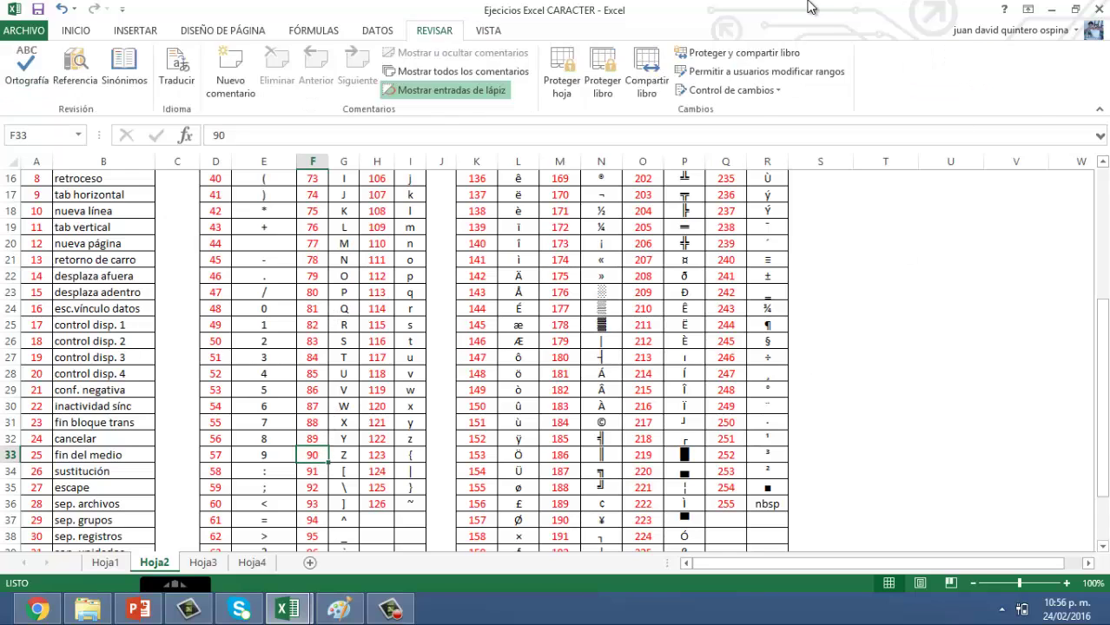
scroll(603, 38, "up", 1)
scroll(500, 99, "up", 1)
scroll(365, 252, "up", 2)
scroll(352, 243, "up", 1)
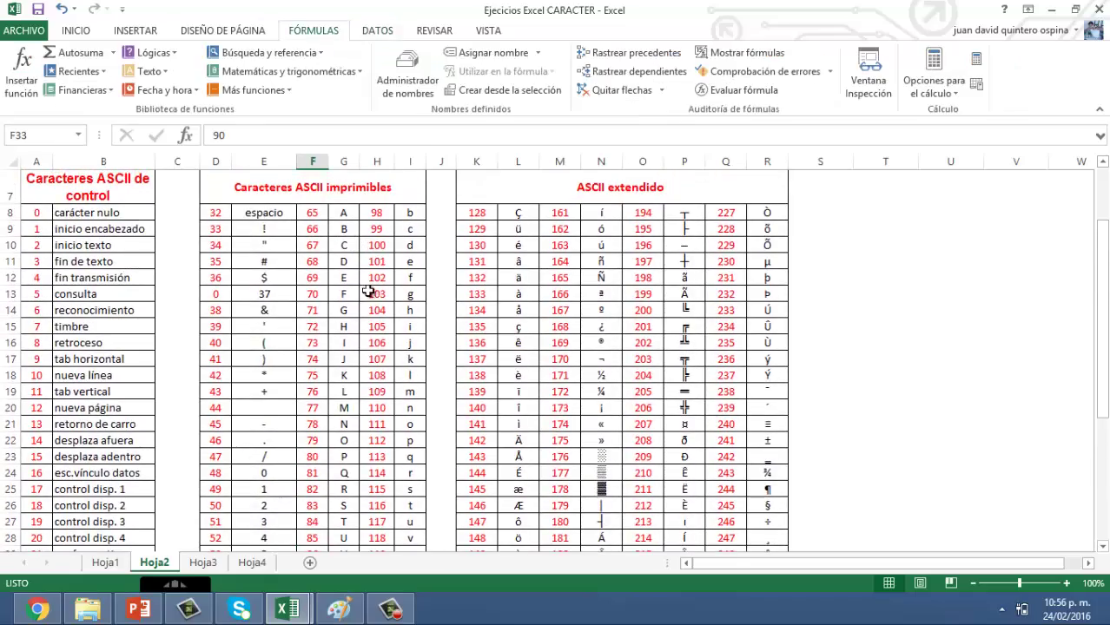
scroll(382, 382, "down", 1)
scroll(399, 443, "down", 1)
left_click(350, 504)
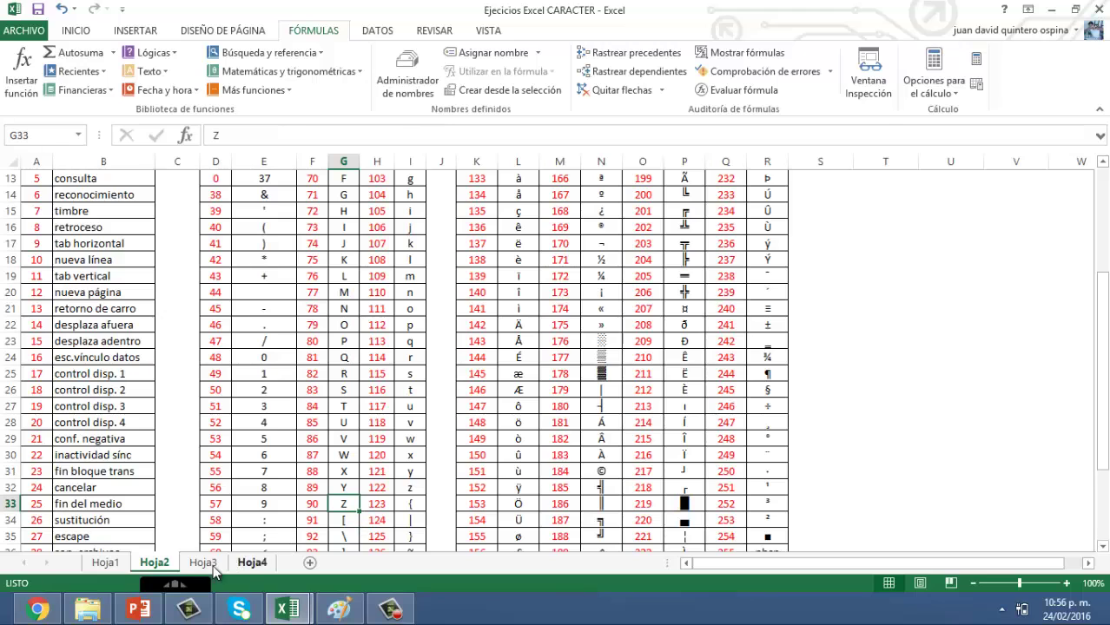
left_click(251, 562)
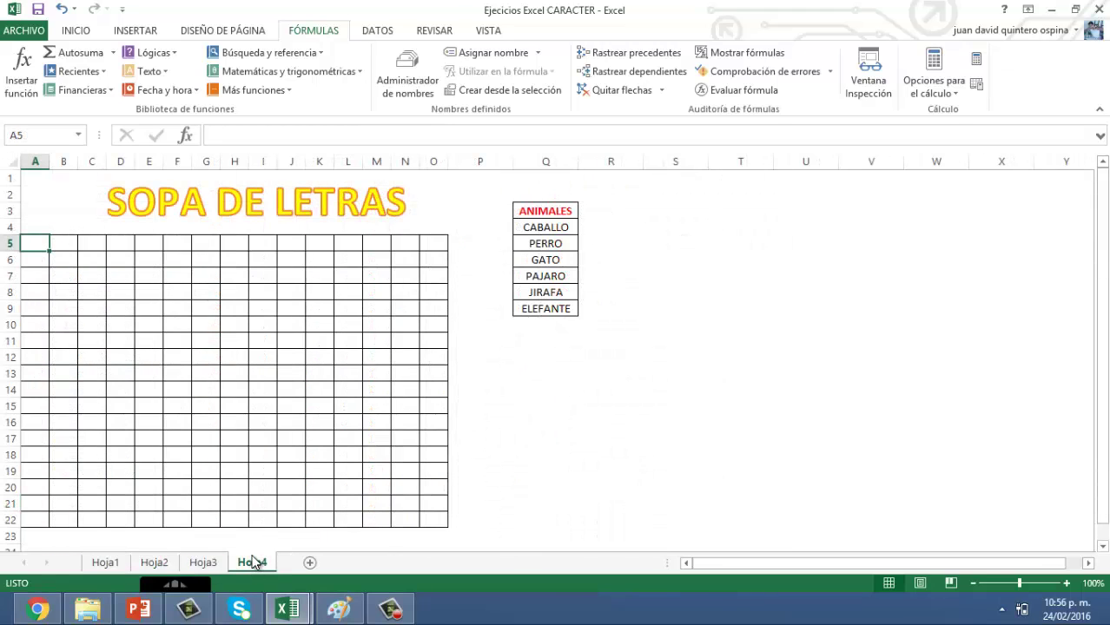
Enter =CARÁCTER(ALEATORIO.ENTRE(65;90)) in A5 to show a random capital letter
type("=CA")
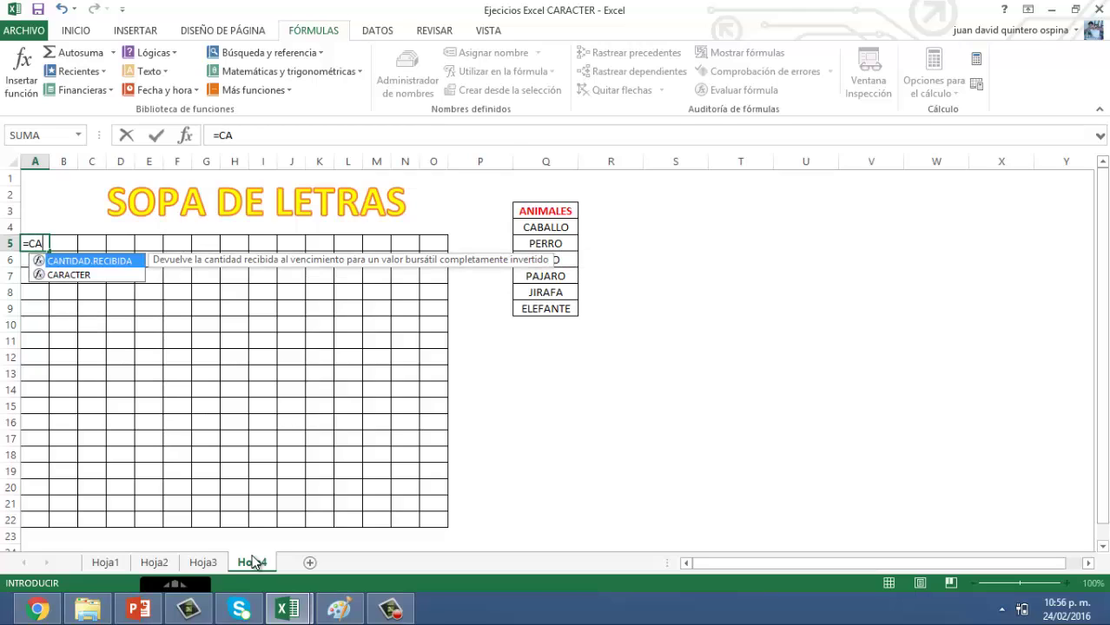
type("RACTER")
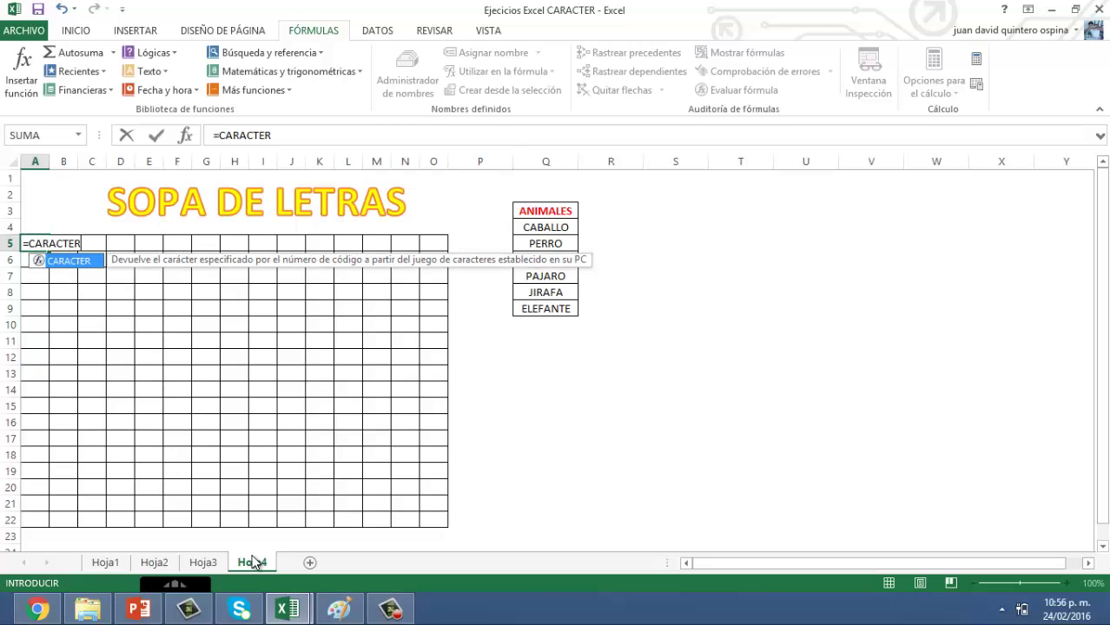
key("Tab")
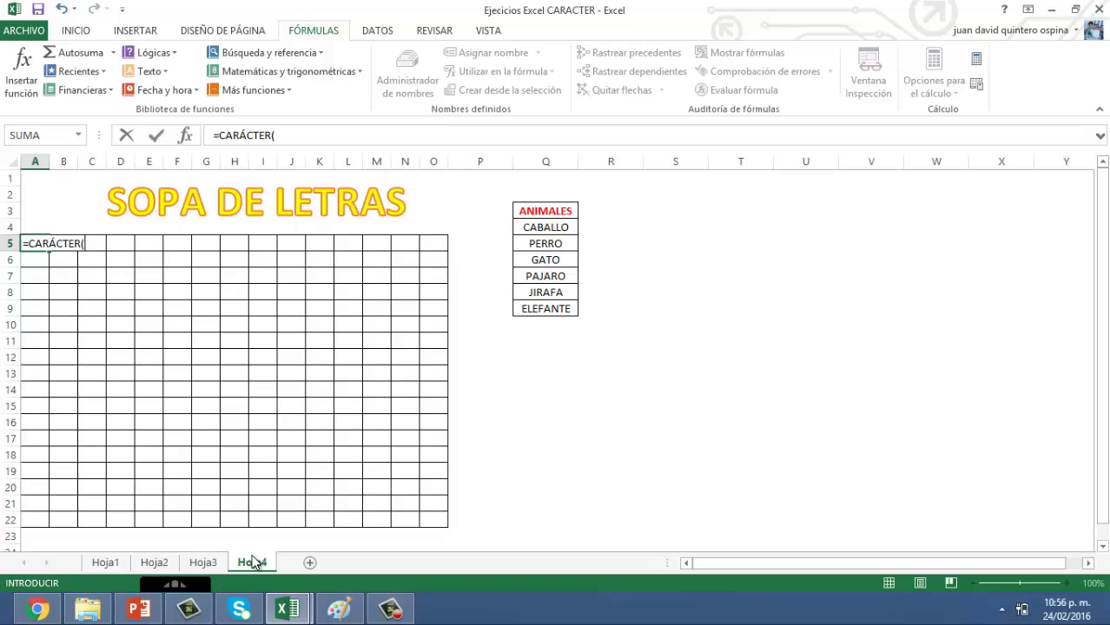
type("ALE")
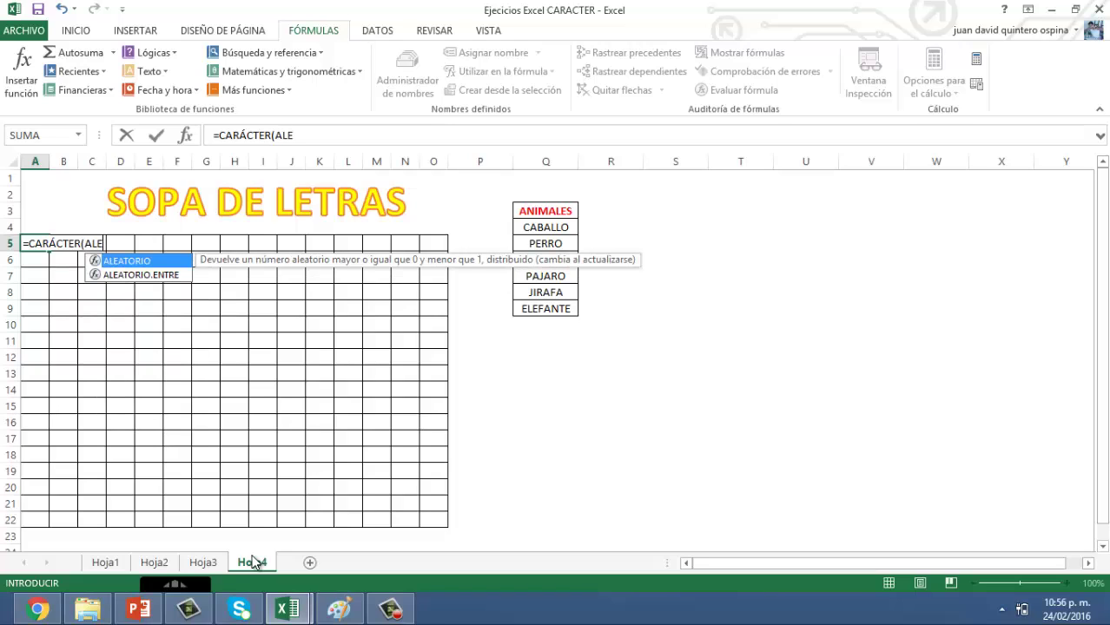
type("ATOR")
key("BackSpace")
key("BackSpace")
key("BackSpace")
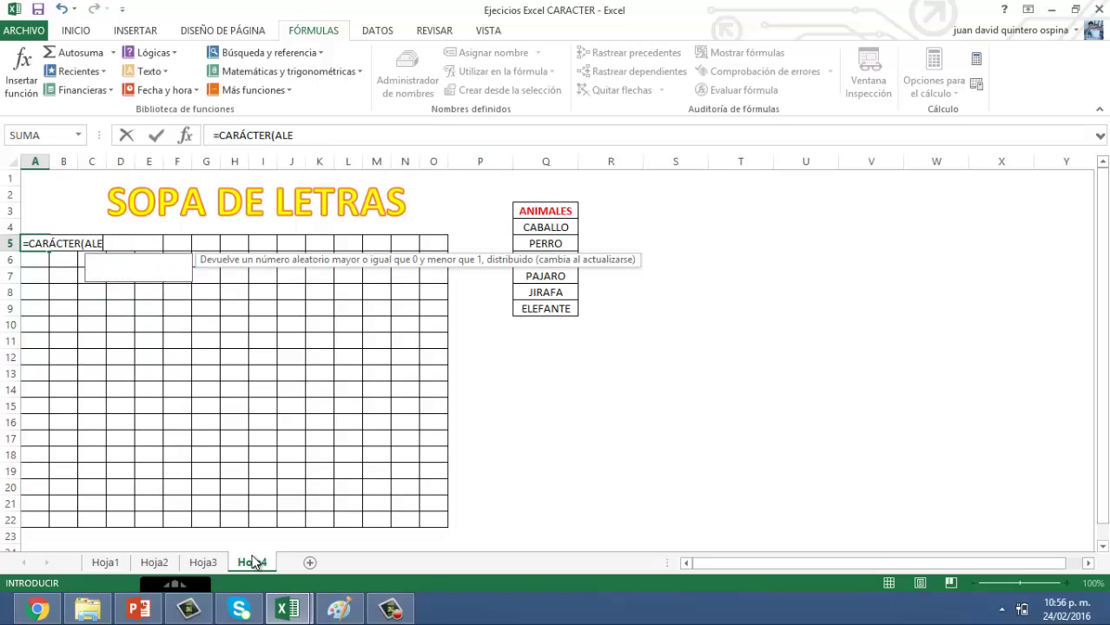
type("ATORIO.ENTRE")
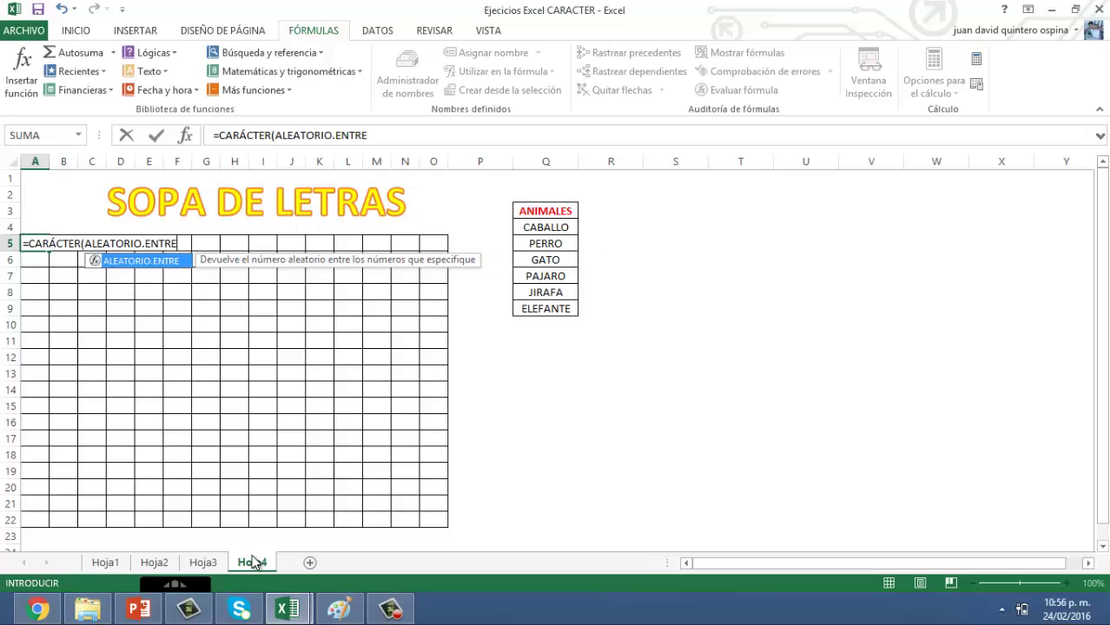
type("(")
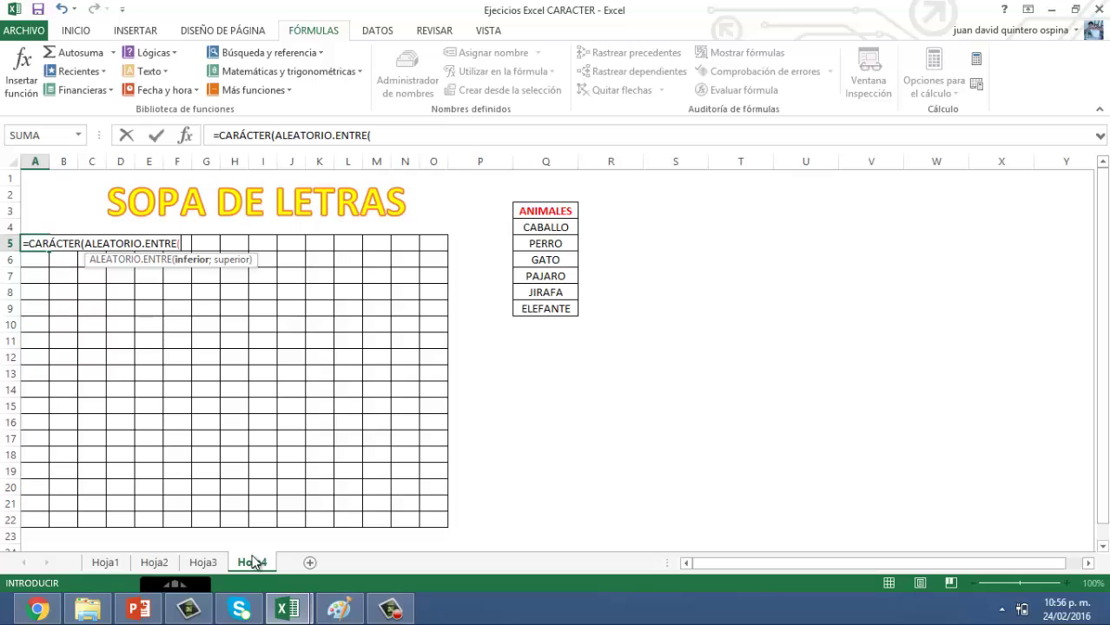
type("65;90")
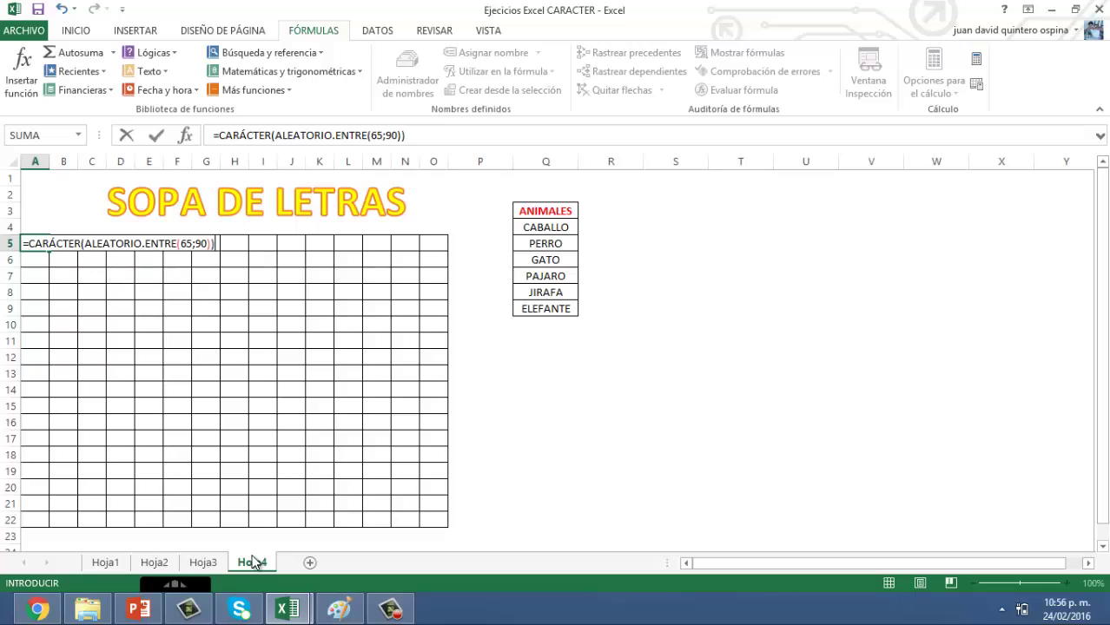
key("Return")
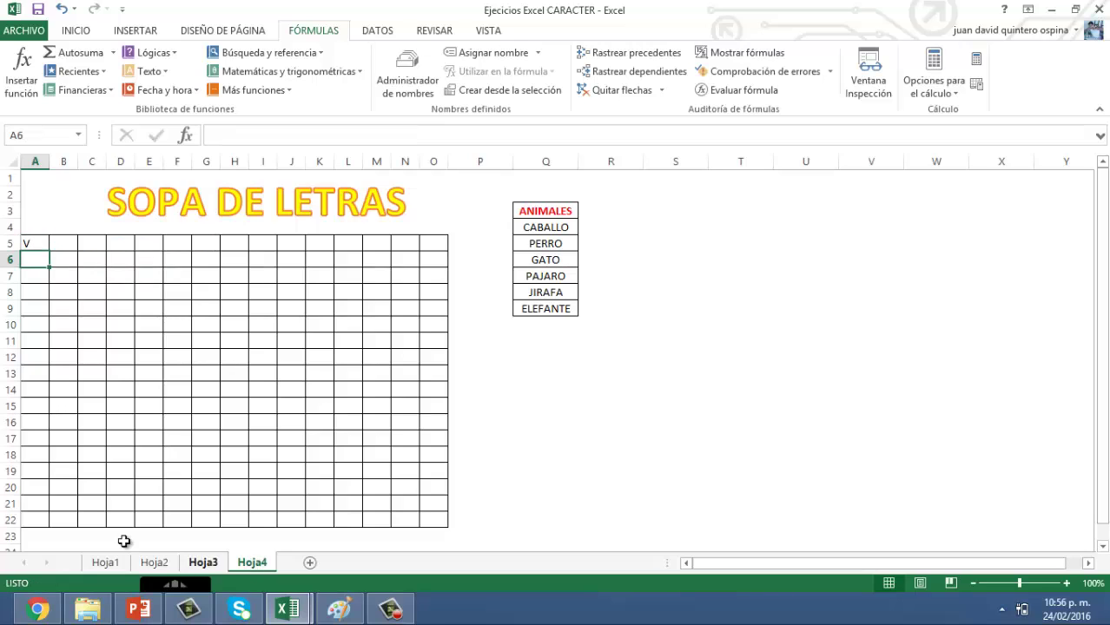
Center A5 and fill its random-letter formula across A5:O22
left_click(35, 239)
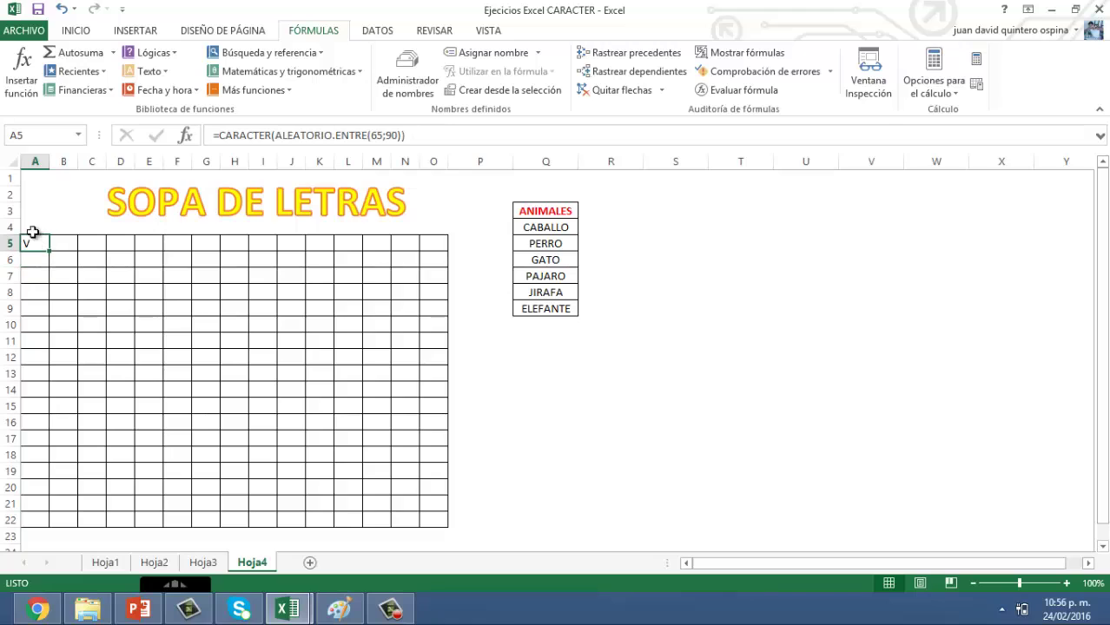
left_click(83, 31)
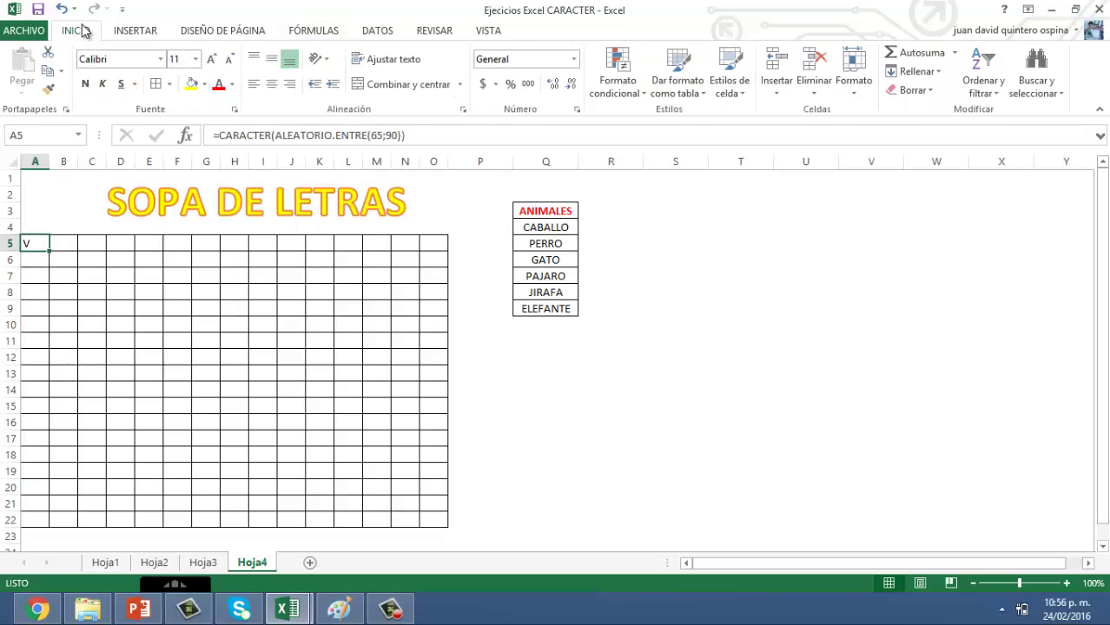
left_click(272, 84)
mouse_move(50, 250)
left_mouse_down()
mouse_move(436, 250)
mouse_move(434, 524)
left_mouse_up()
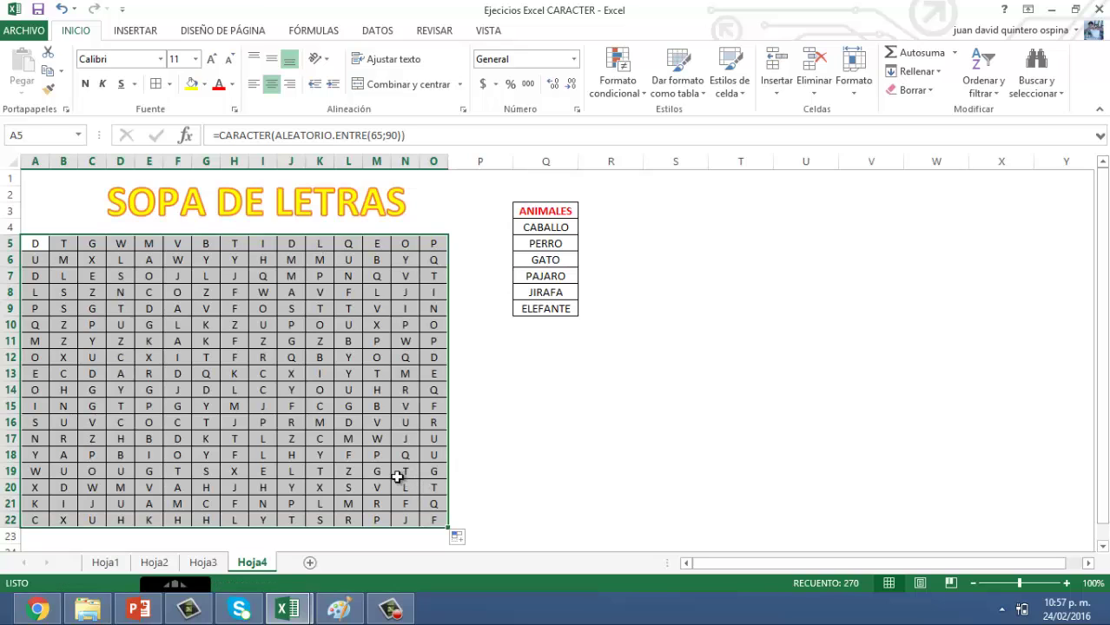
Copy A5:O22 and paste it back at A5 as fixed values
right_click(154, 324)
left_click(185, 291)
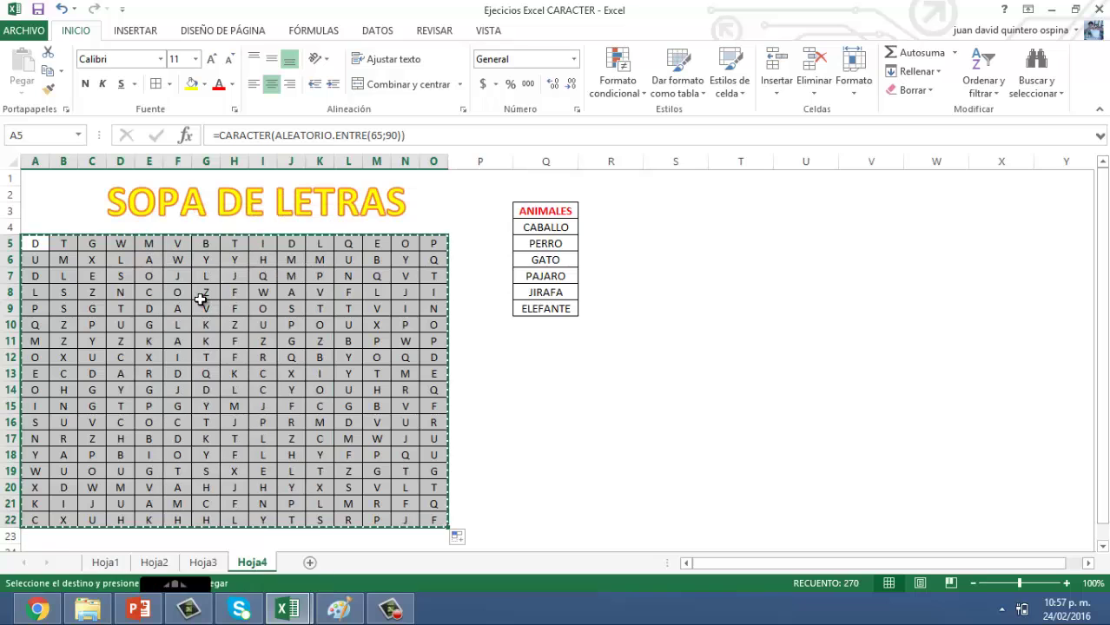
left_click(45, 244)
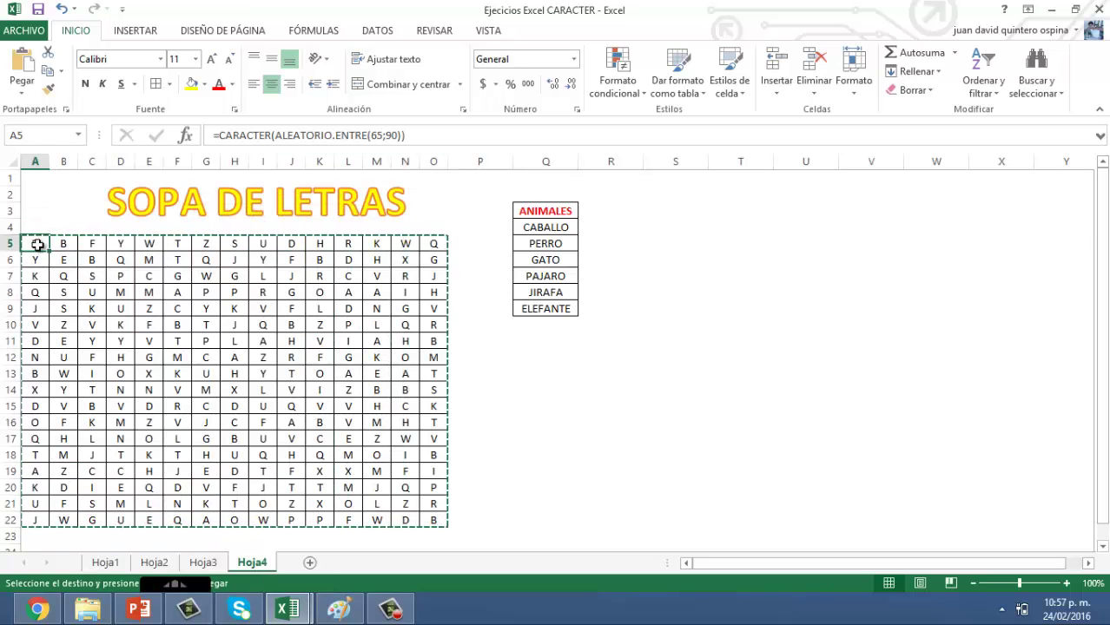
right_click(39, 246)
left_click(96, 317)
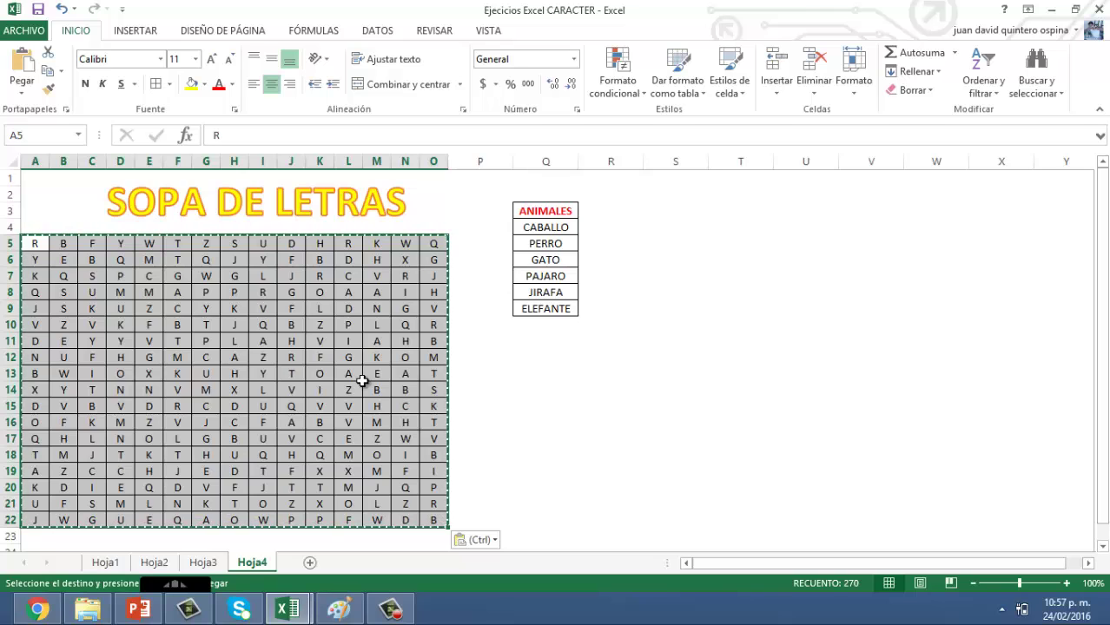
Type CABALLO letter by letter across B11:H11
left_click(62, 340)
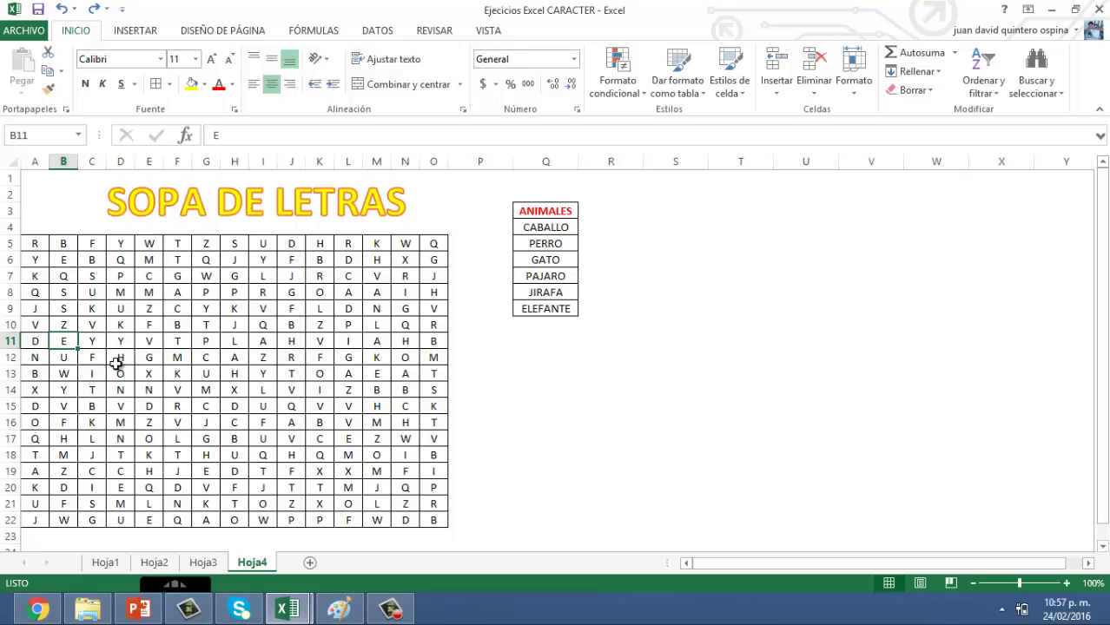
type("CA")
key("Tab")
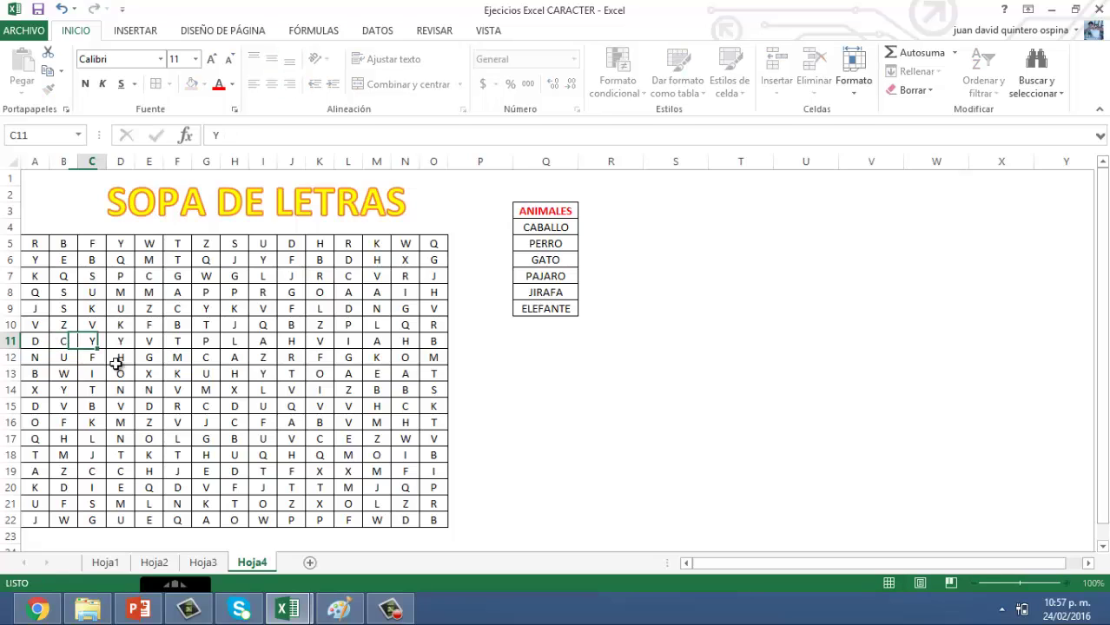
type("A")
key("Tab")
type("B")
key("Tab")
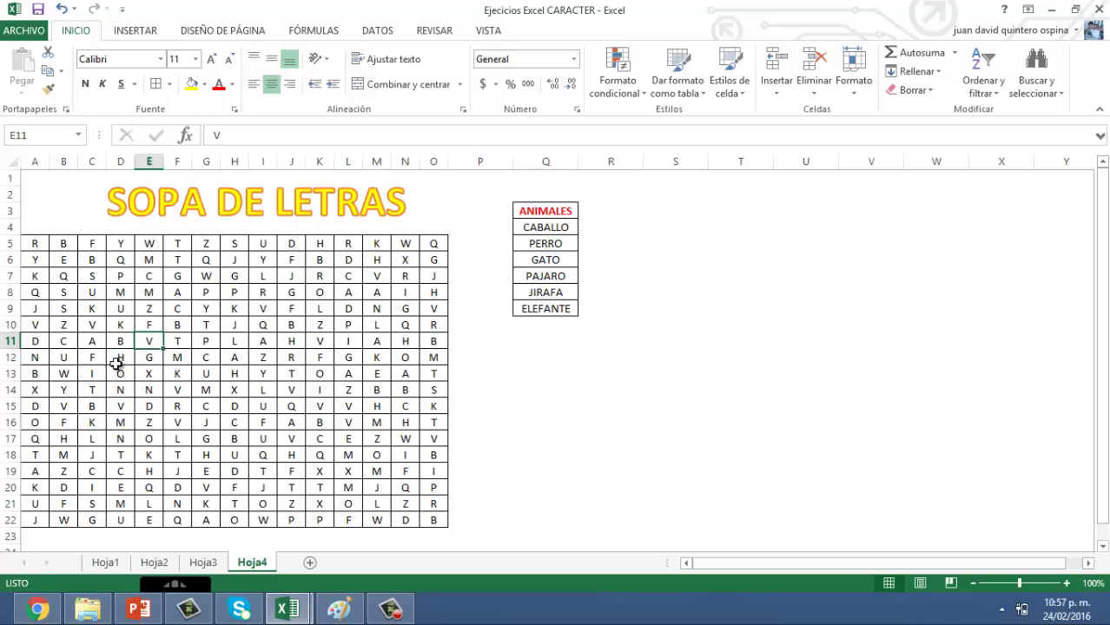
type("A")
key("Tab")
type("L")
key("Tab")
type("L")
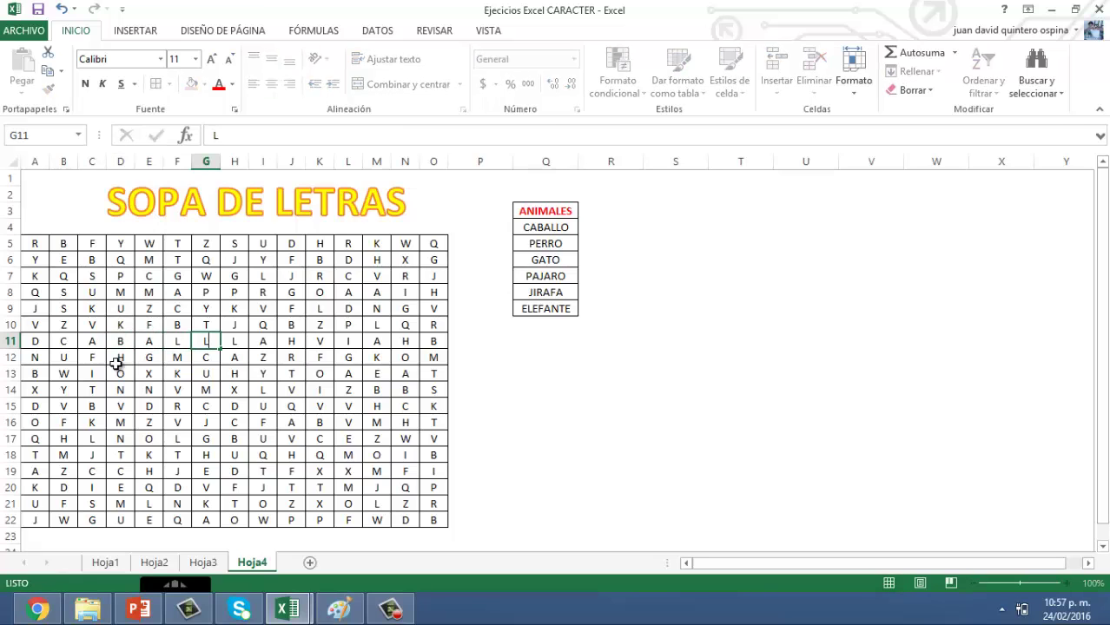
key("Tab")
type("O")
key("shift+Tab")
Fill the CABALLO cells B11:H11 with yellow
key("Left")
key("Left")
key("Left")
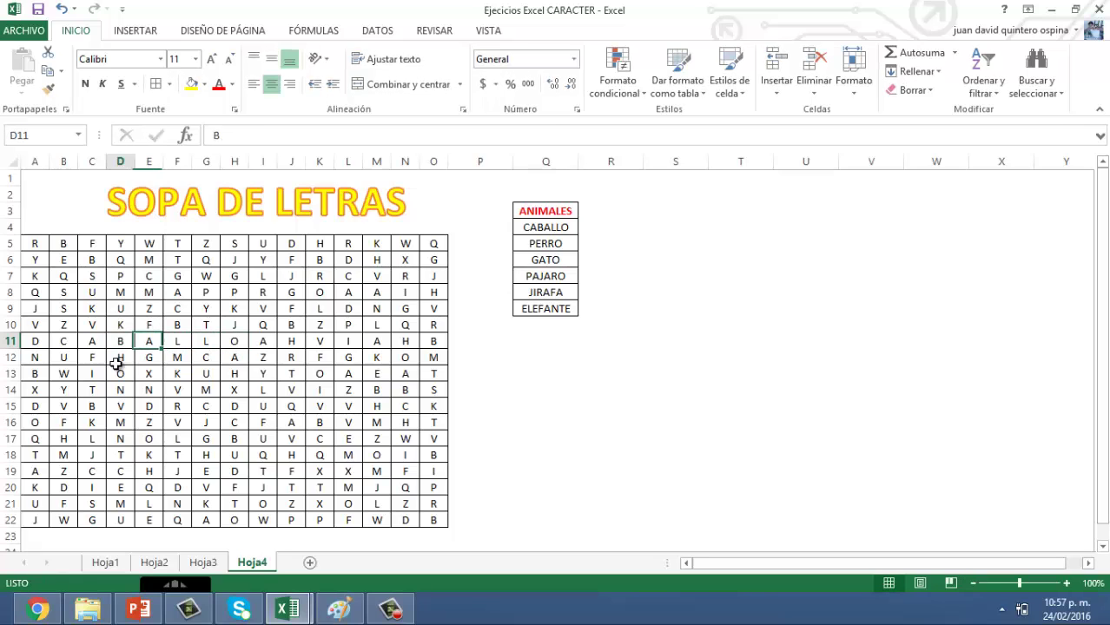
key("Left")
key("Left")
key("shift+Right")
key("shift+Right")
key("shift+Right")
key("shift+Right")
key("shift+Right")
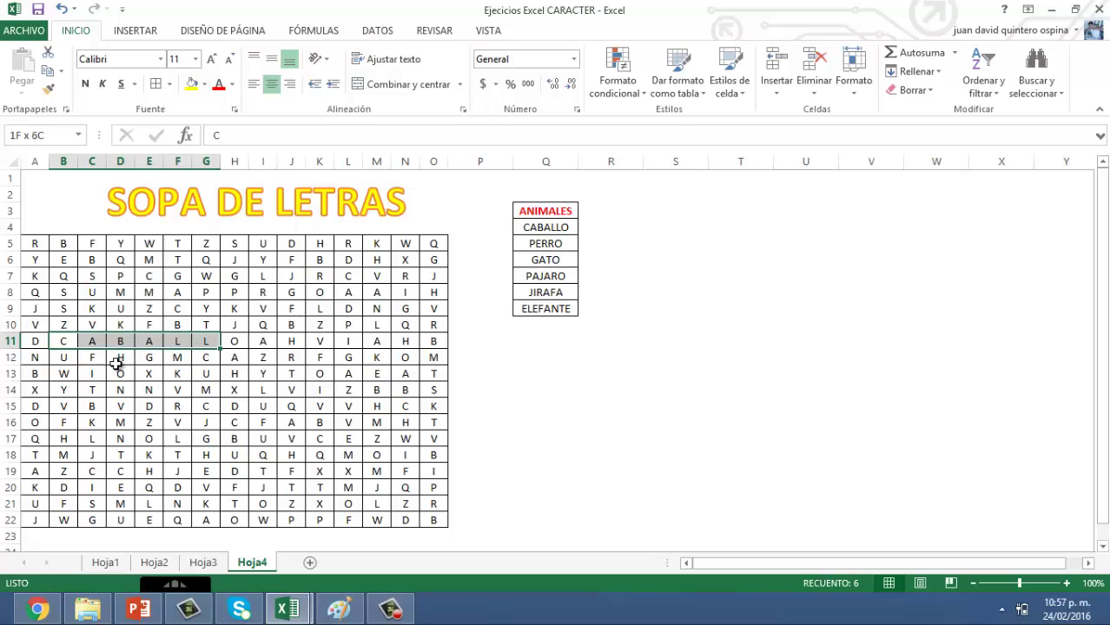
key("shift+Right")
left_click(191, 83)
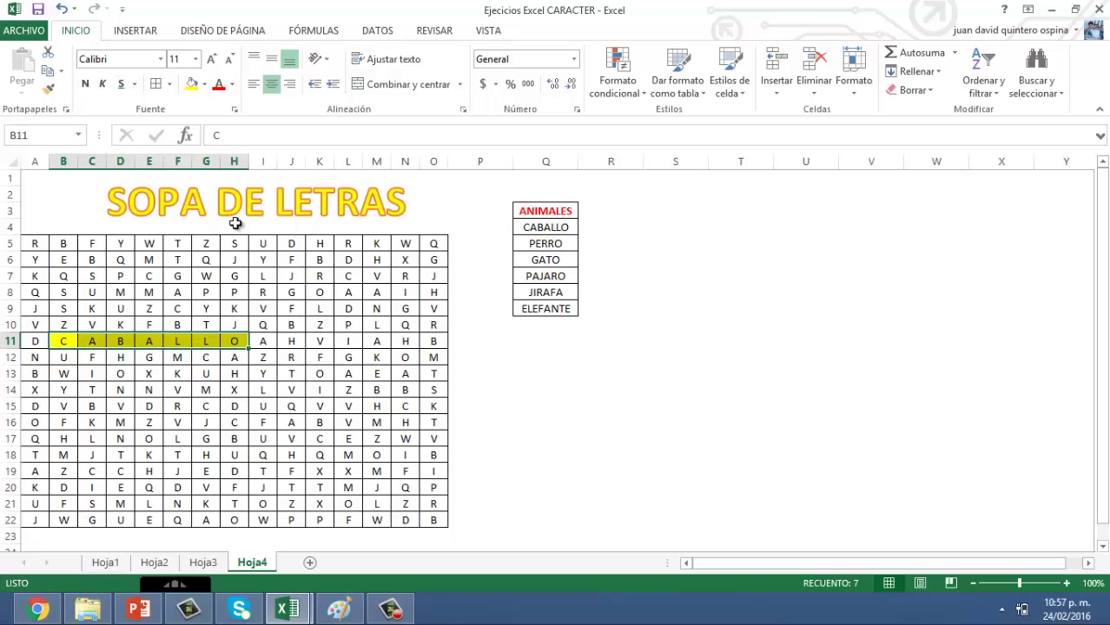
Write PERRO down column L starting at L7 and fill it red
left_click(347, 276)
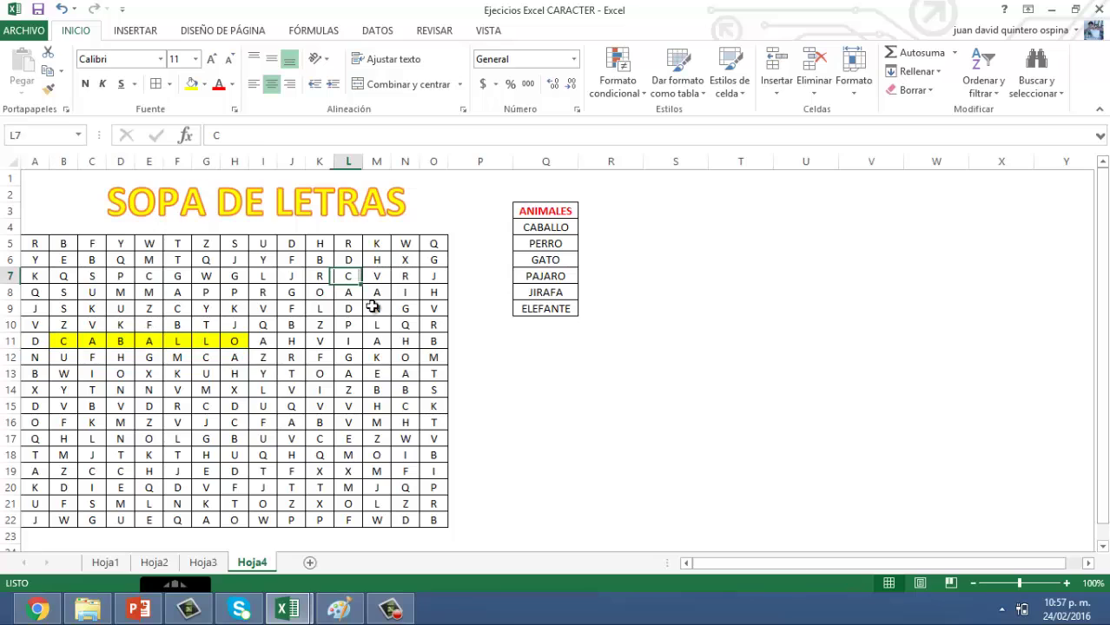
type("P")
key("Return")
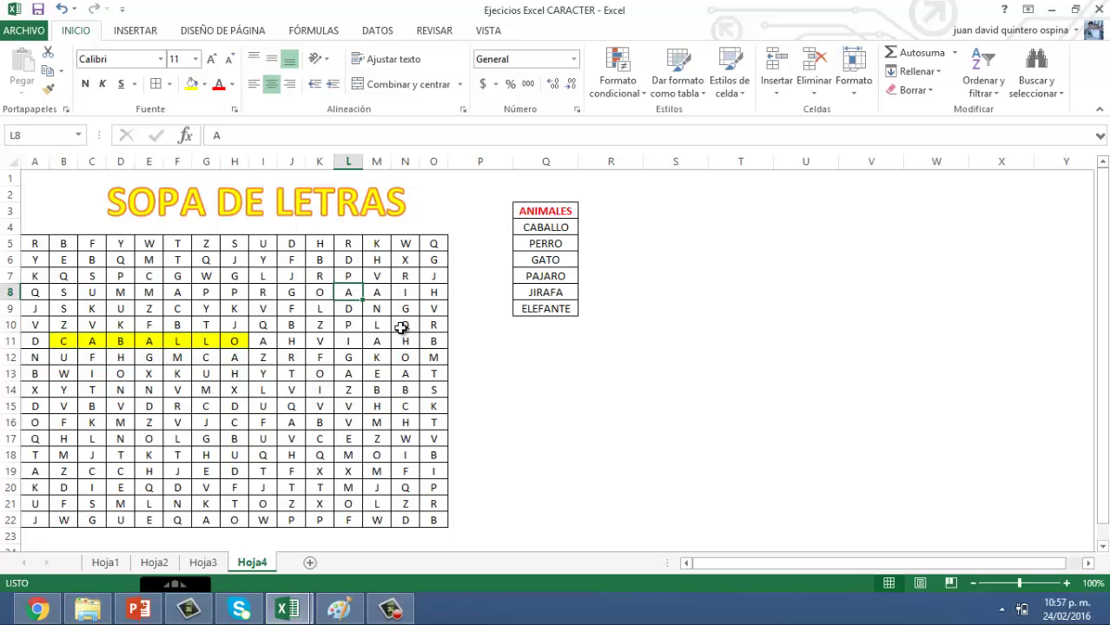
type("E")
key("Return")
type("R")
key("Return")
type("R")
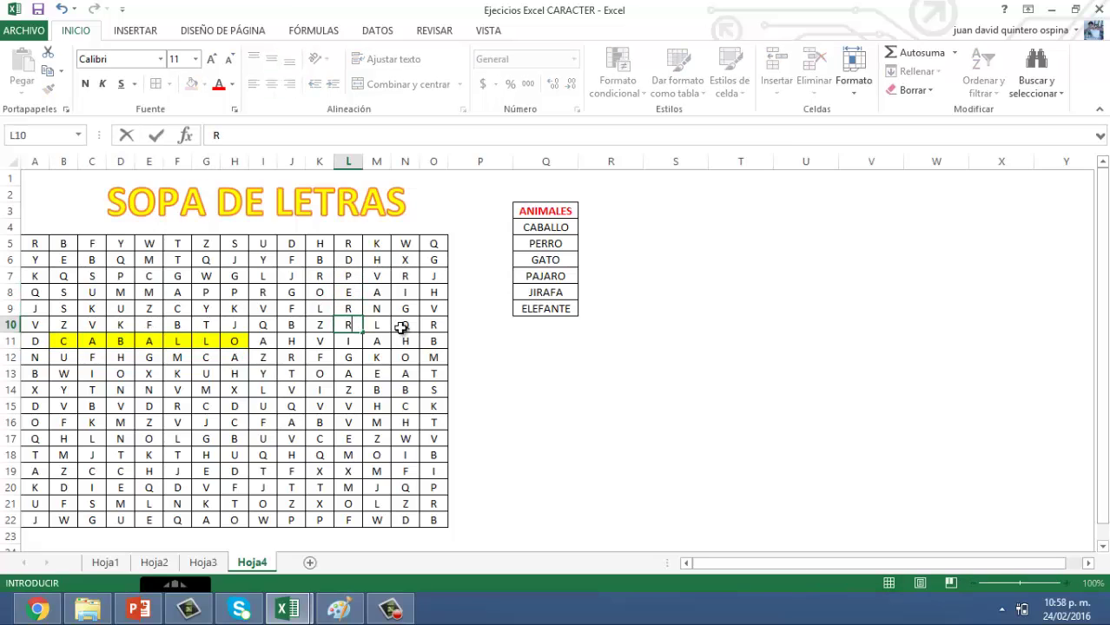
key("Return")
type("O")
key("shift+Up")
key("shift+Up")
key("shift+Up")
key("shift+Up")
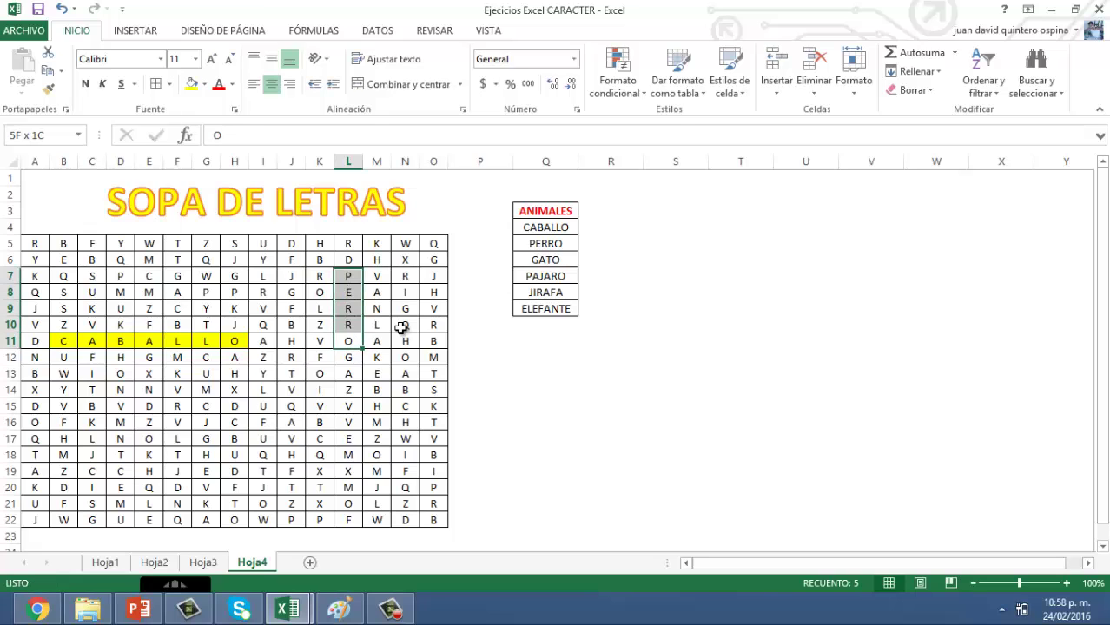
left_click(204, 84)
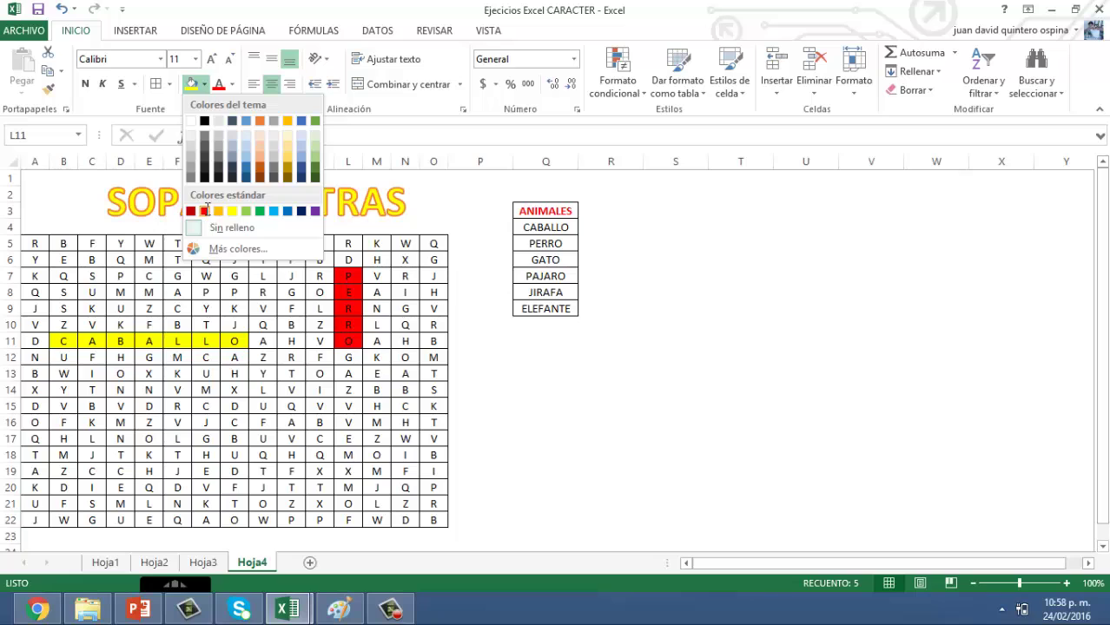
left_click(205, 211)
Place GATO diagonally in the grid and fill its cells dark green
left_click(121, 293)
type("A")
left_click(148, 310)
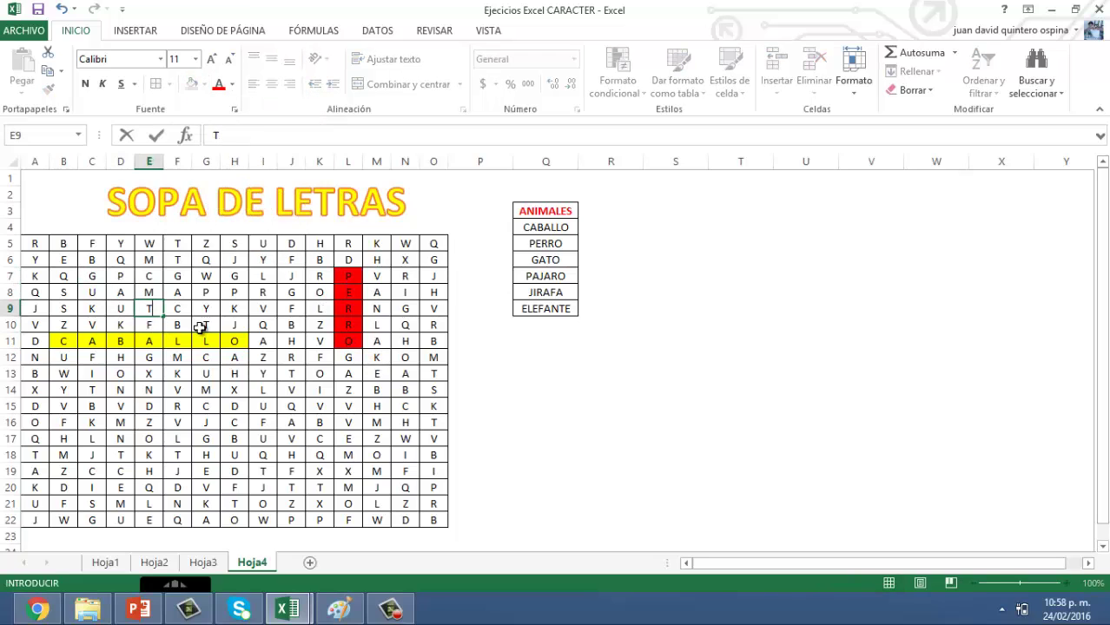
left_click(177, 324, "ctrl")
left_click(120, 292, "ctrl")
left_click(92, 276, "ctrl")
left_click(204, 85)
left_click(314, 167)
Write PAJARO across F16:K16 and fill it purple
left_click(184, 421)
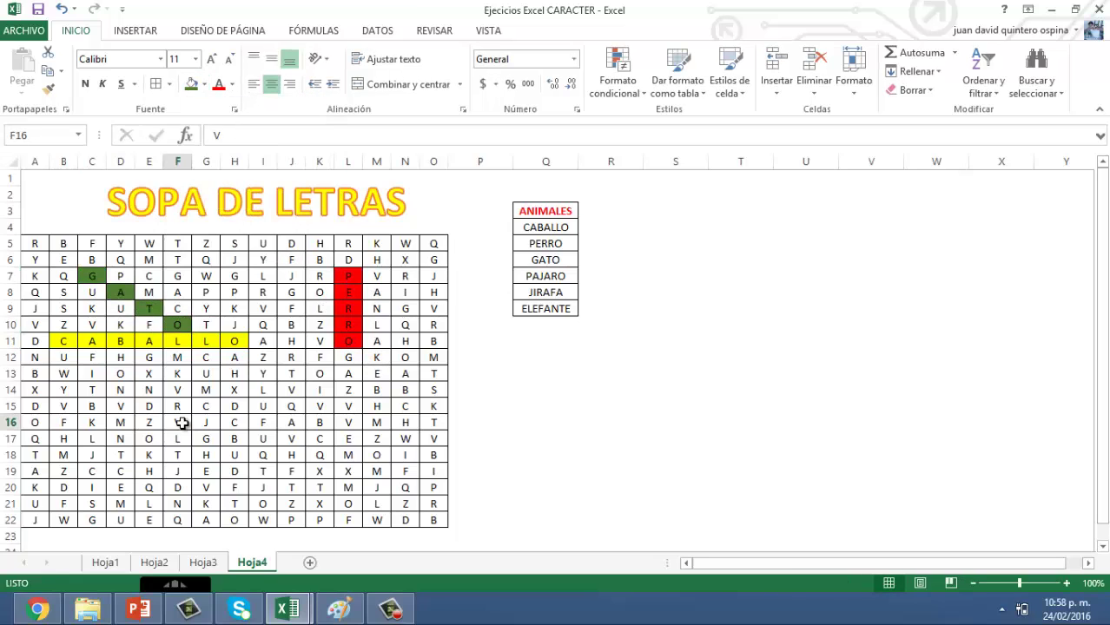
key("Right")
key("Right")
Write JIRAFA starting at C19 and fill it grey
key("Right")
key("Right")
left_click_drag(177, 422, 320, 422)
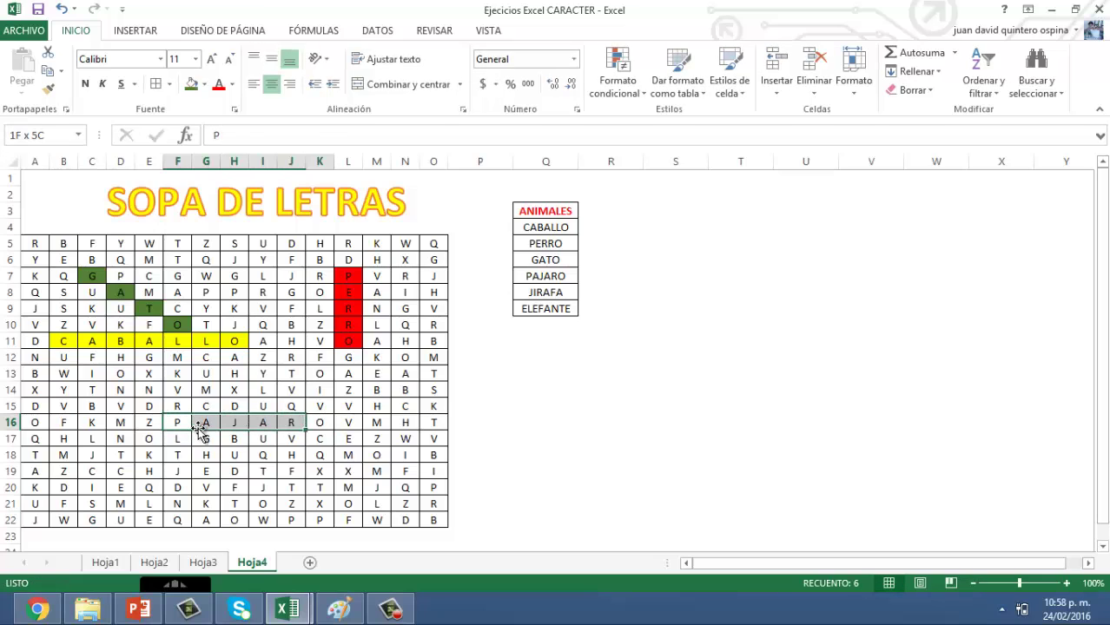
left_click(204, 84)
left_click(317, 211)
left_click(92, 471)
key("Right")
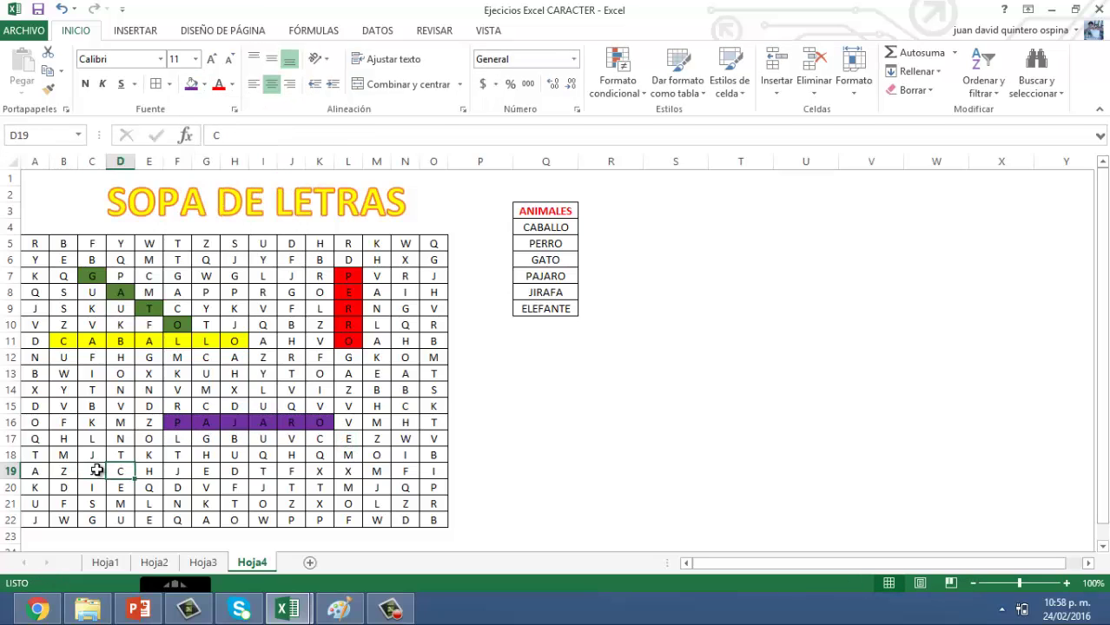
key("Right")
key("Right")
left_click(95, 471)
key("shift+Right")
key("shift+Right")
key("shift+Right")
left_click(204, 84)
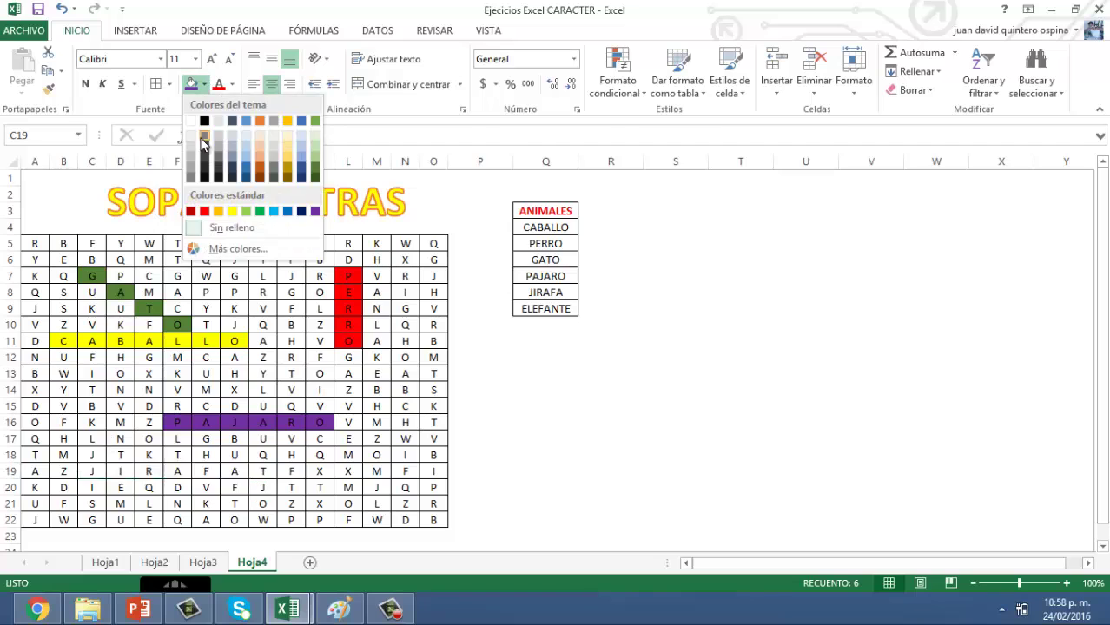
left_click(193, 137)
Write ELEFANTE down O10:O17 and fill it blue
left_click(431, 323)
type("E")
key("Return")
type("L E ")
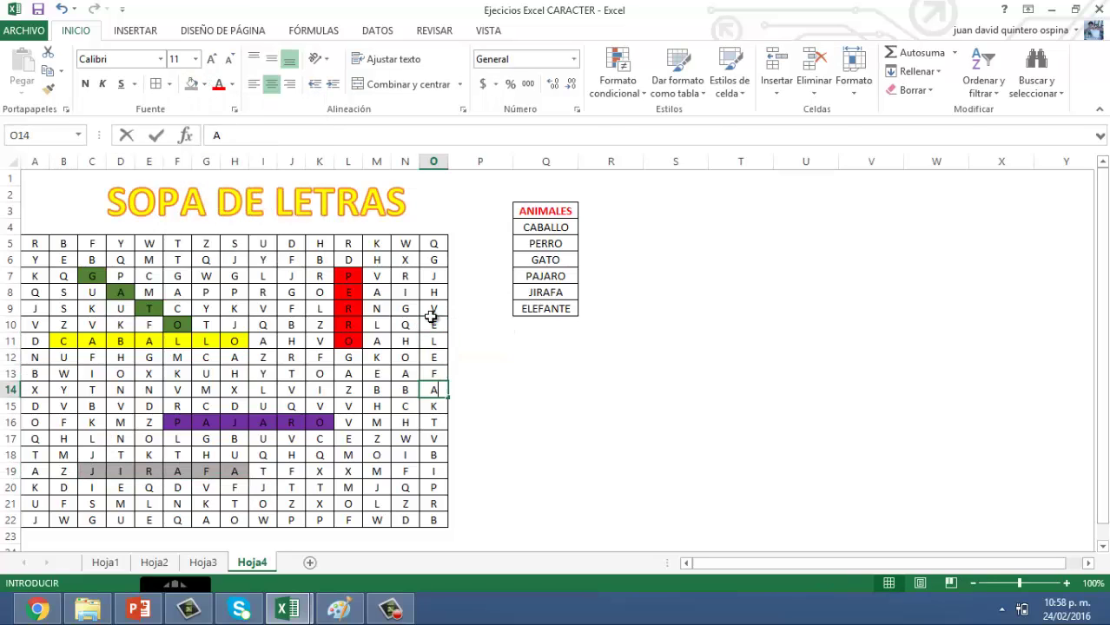
type("F A N T E")
left_click_drag(432, 324, 433, 439)
left_click(204, 85)
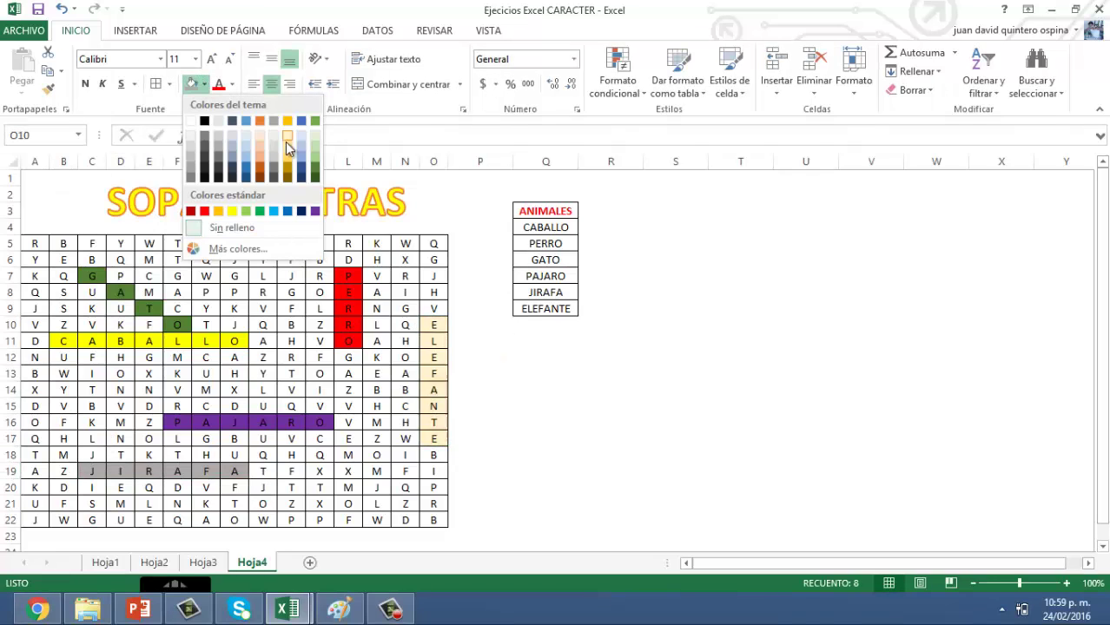
left_click(286, 144)
left_click(481, 303)
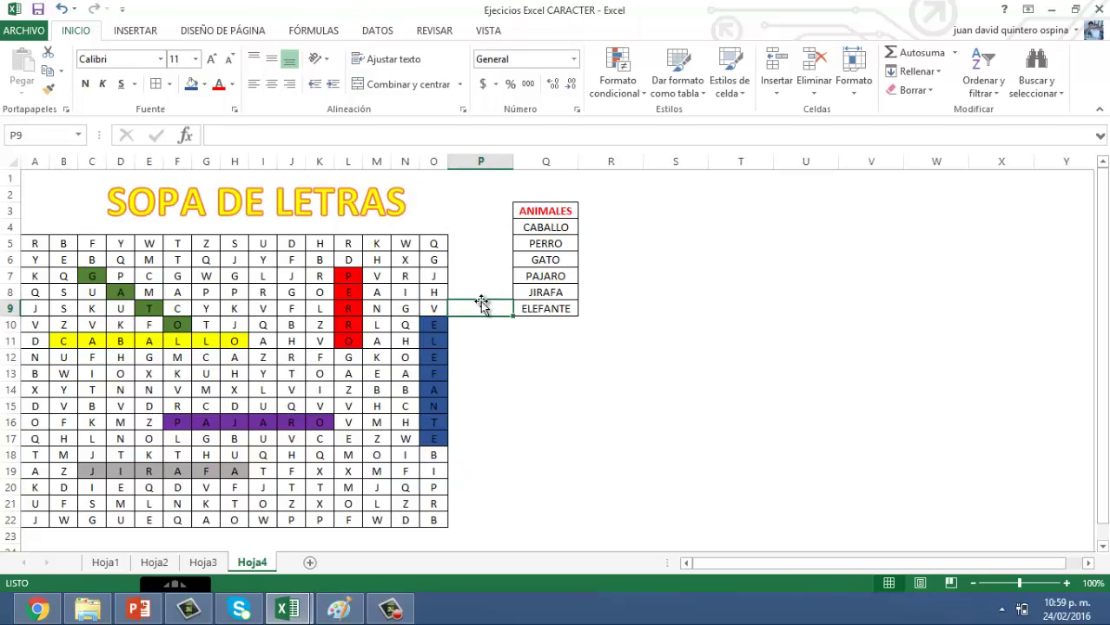